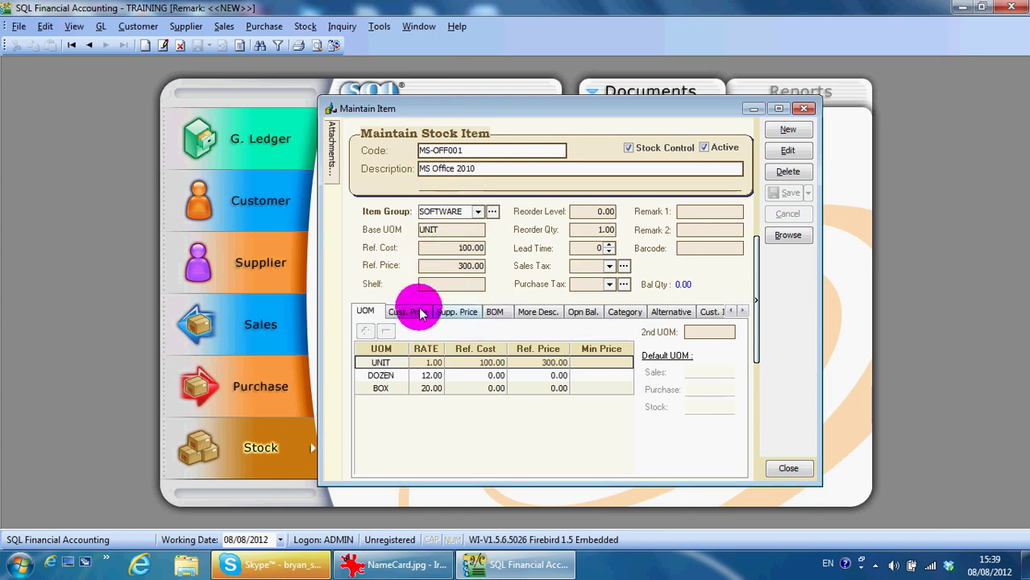
Review MS-OFF001's customer prices and supplier prices, then its empty bill of materials
click(393, 313)
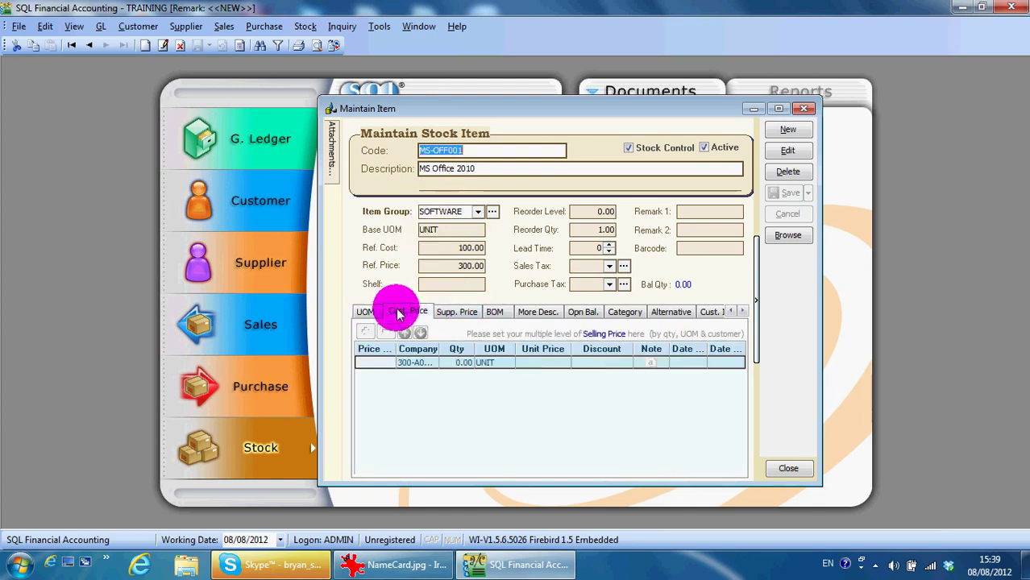
click(452, 313)
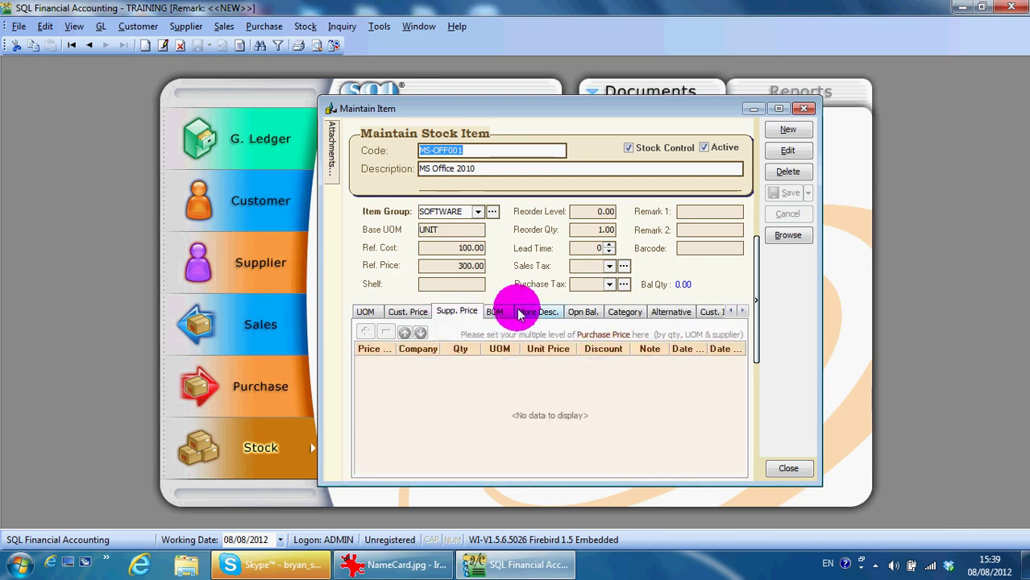
click(498, 313)
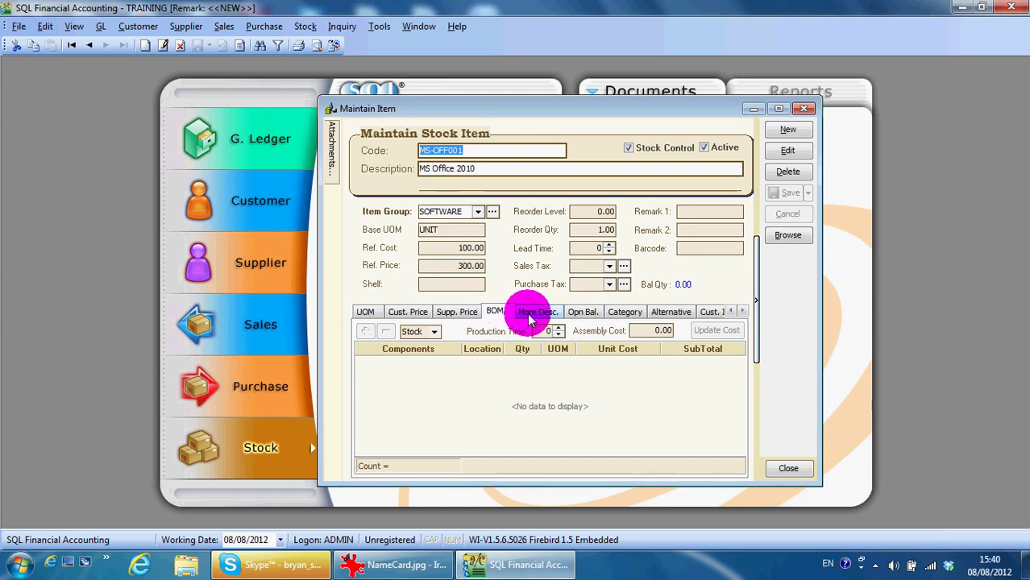
Enter '-MORE DES 1' as the first extra description line of MS-OFF001
click(532, 312)
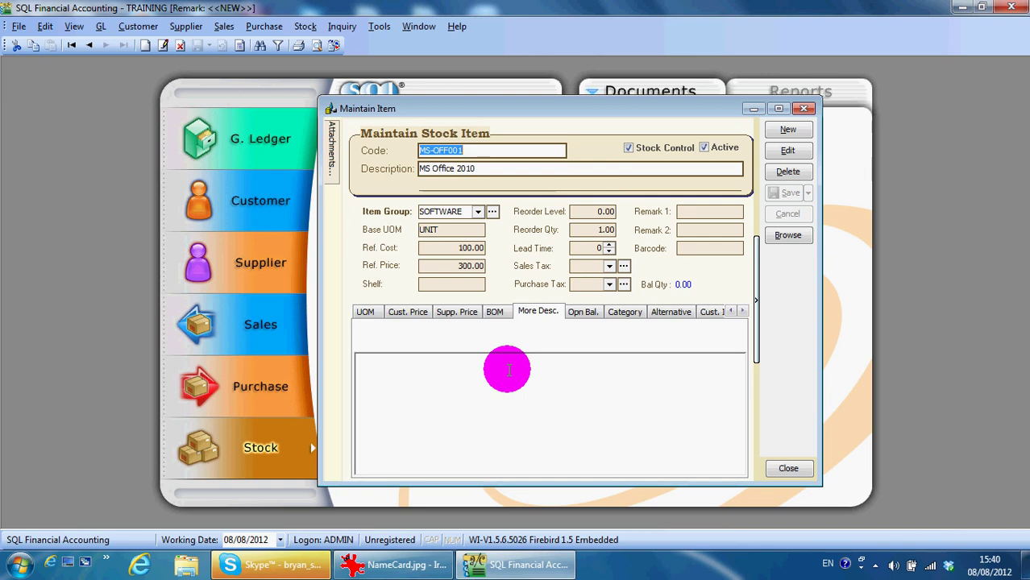
click(787, 150)
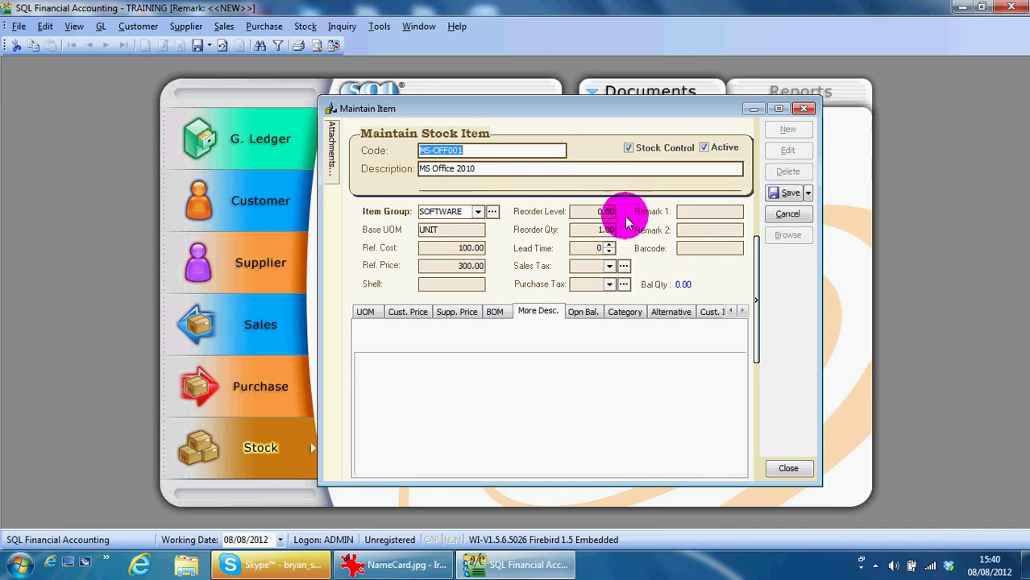
click(437, 380)
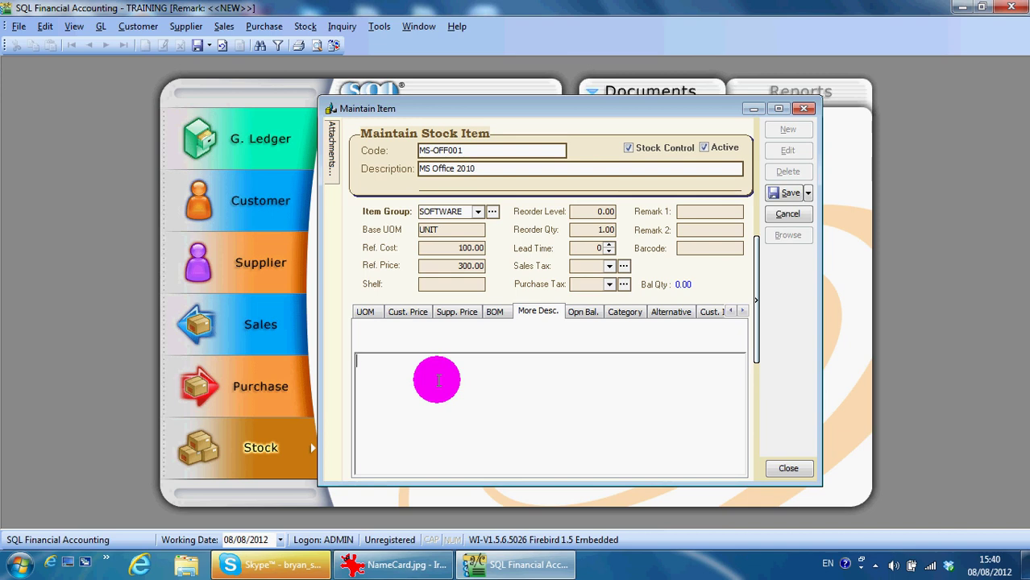
key(Caps_Lock)
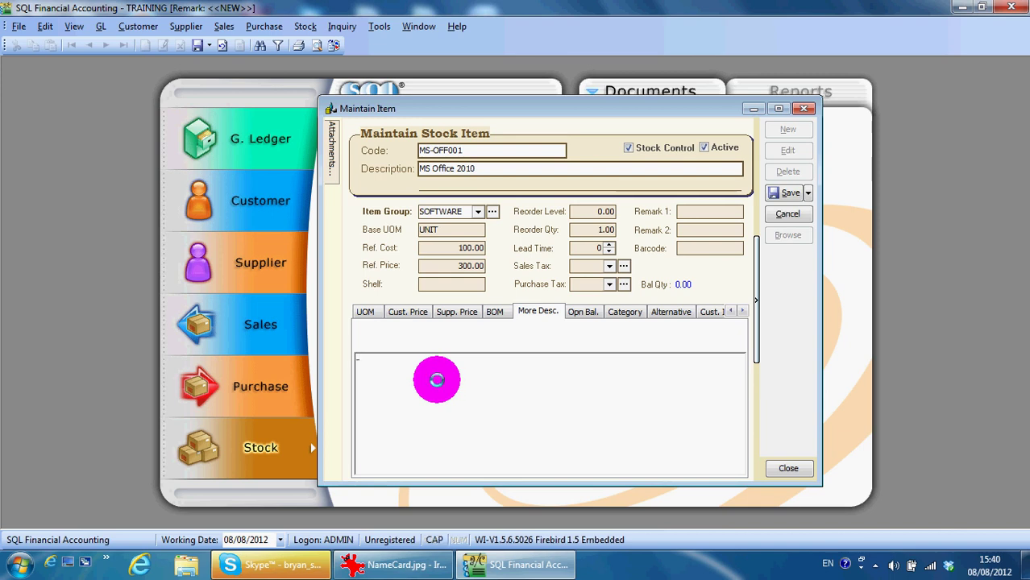
key(BackSpace)
text(MORE DES 1)
Add a second extra description line '-MORE DES 2' and save the item
key(ctrl+a)
key(ctrl+c)
key(End)
key(Return)
key(ctrl+v)
key(BackSpace)
text(2)
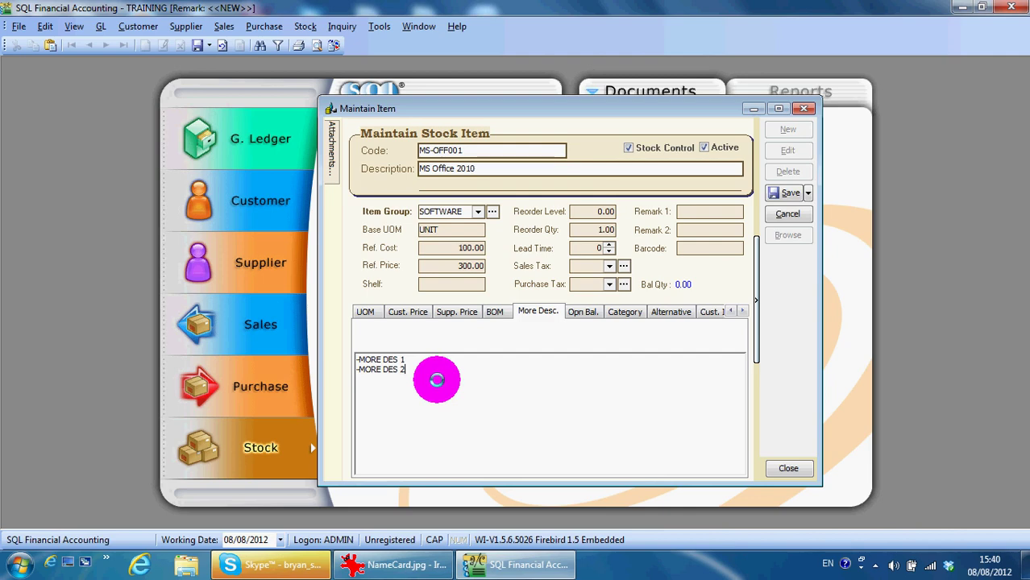
click(771, 195)
Start a new sales invoice for customer SYNTAX ENTERPRISE
drag(624, 113, 831, 125)
click(254, 354)
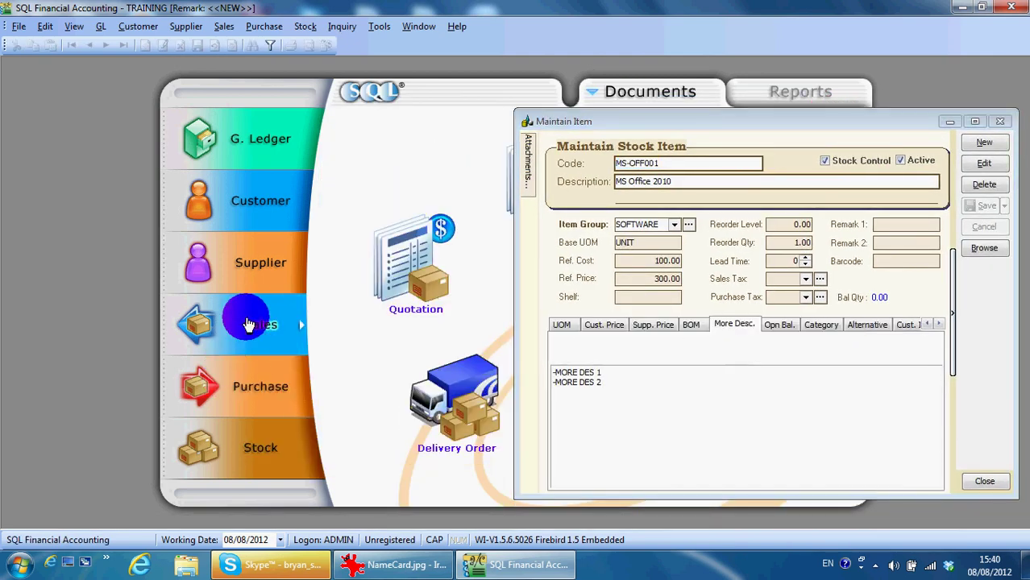
drag(632, 129, 850, 319)
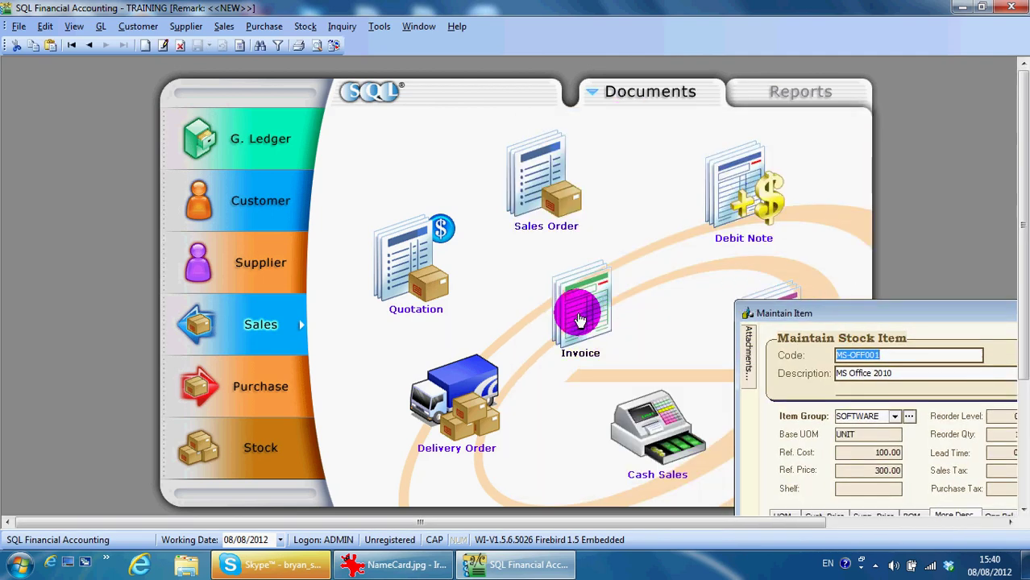
click(375, 216)
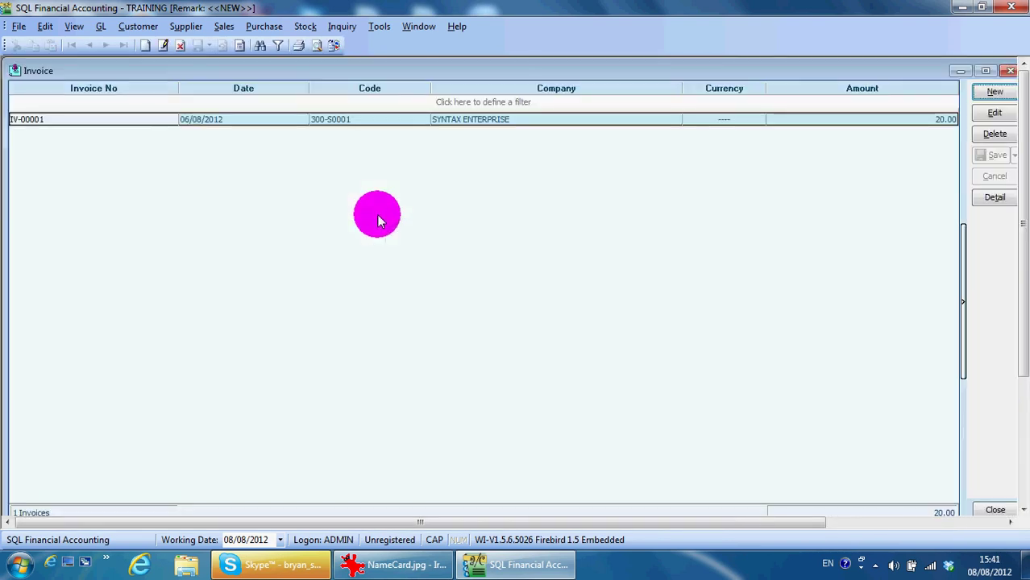
click(987, 92)
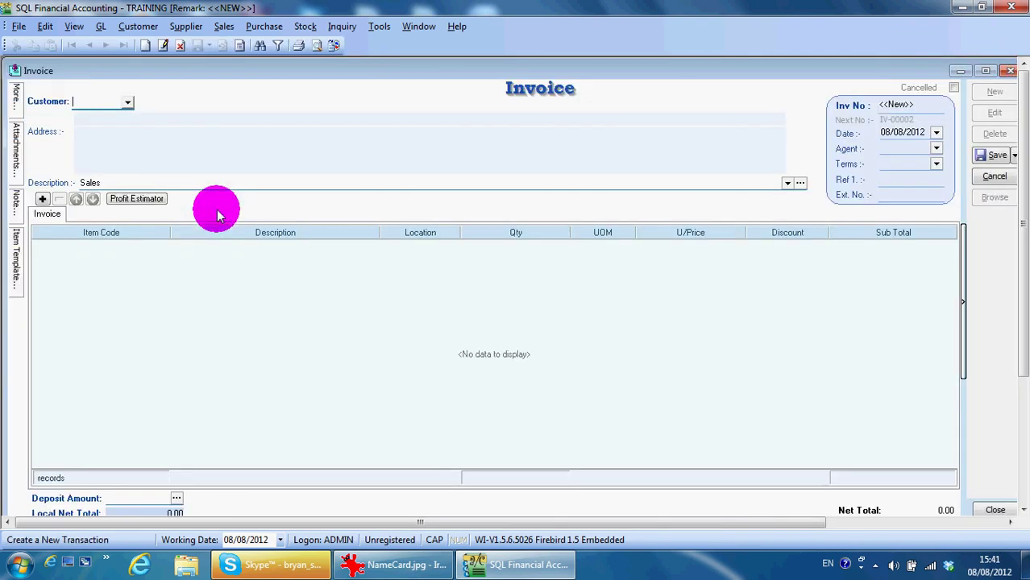
text(3)
click(116, 133)
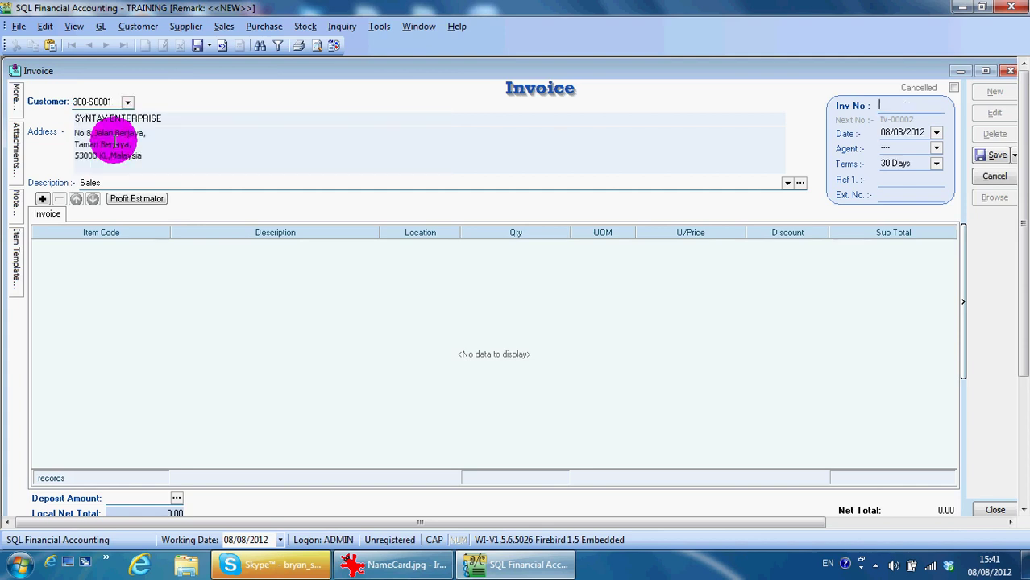
Add one MS-OFF001 at 300.00 and save the invoice despite the low stock warning
click(97, 250)
text(M)
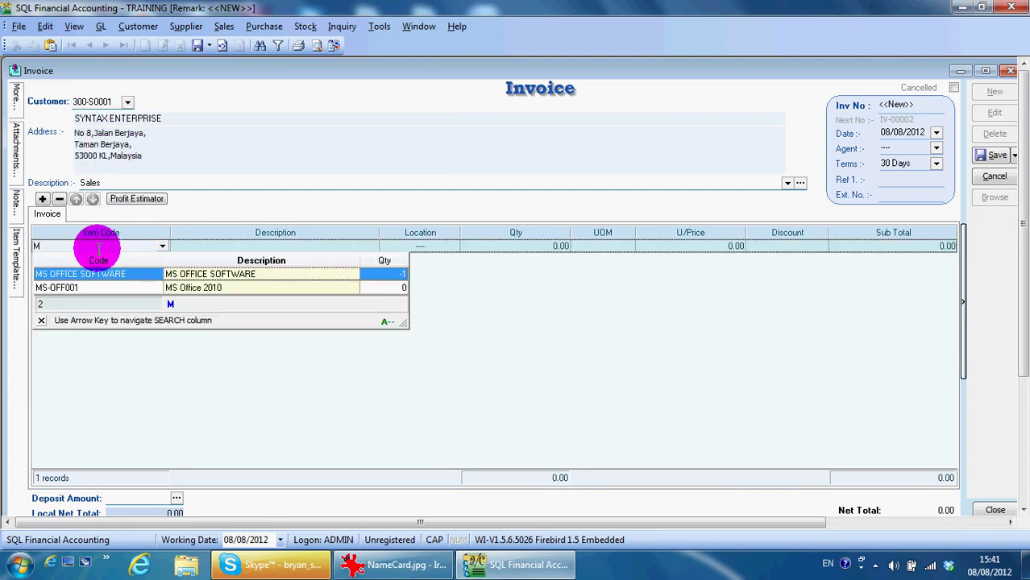
key(Down)
key(Return)
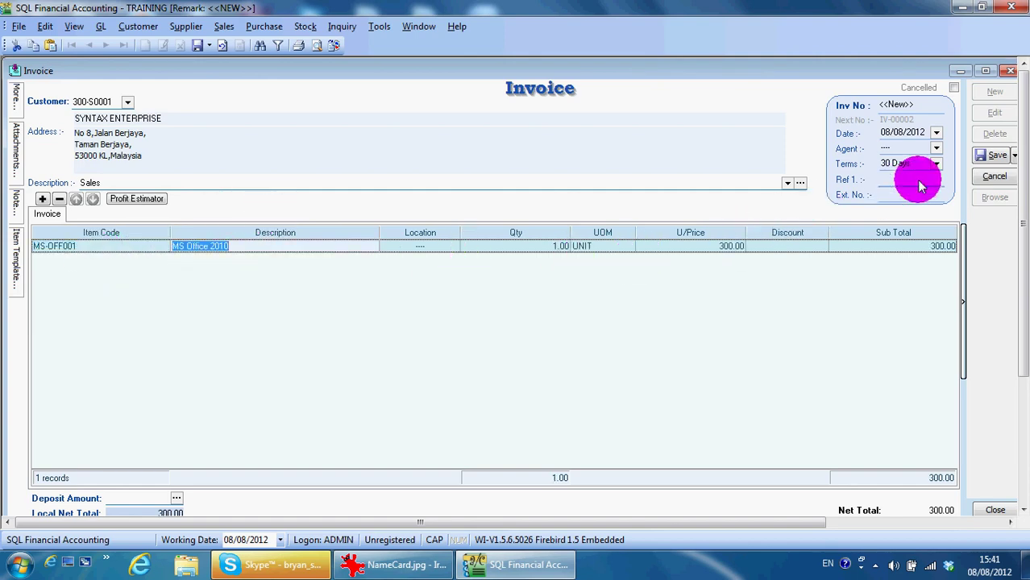
click(996, 154)
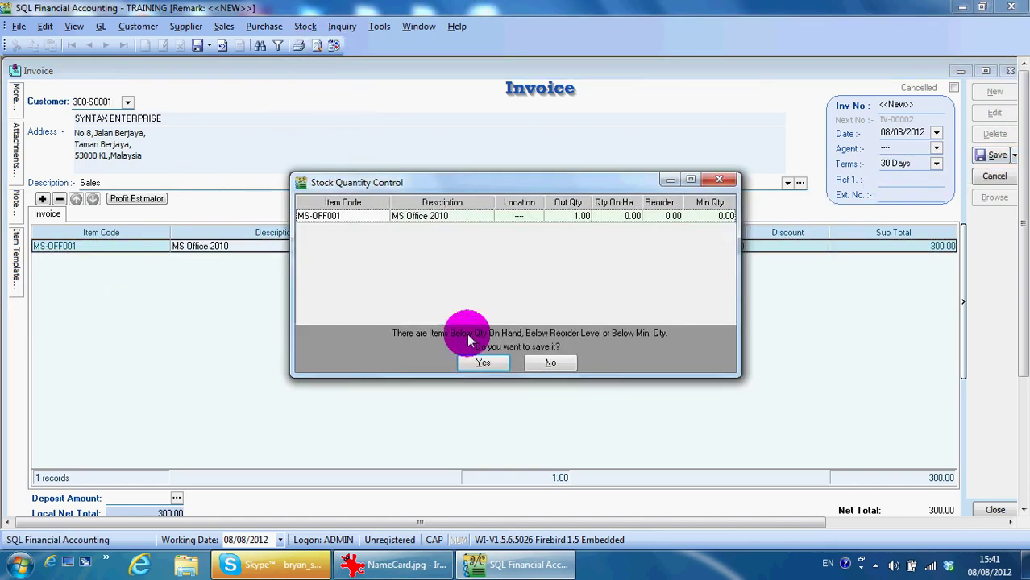
click(481, 362)
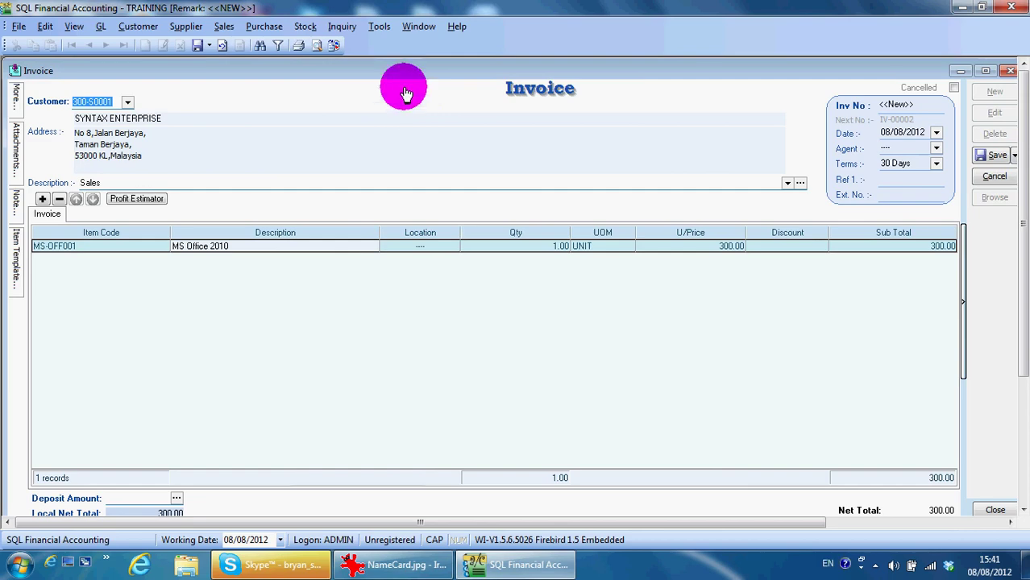
click(315, 45)
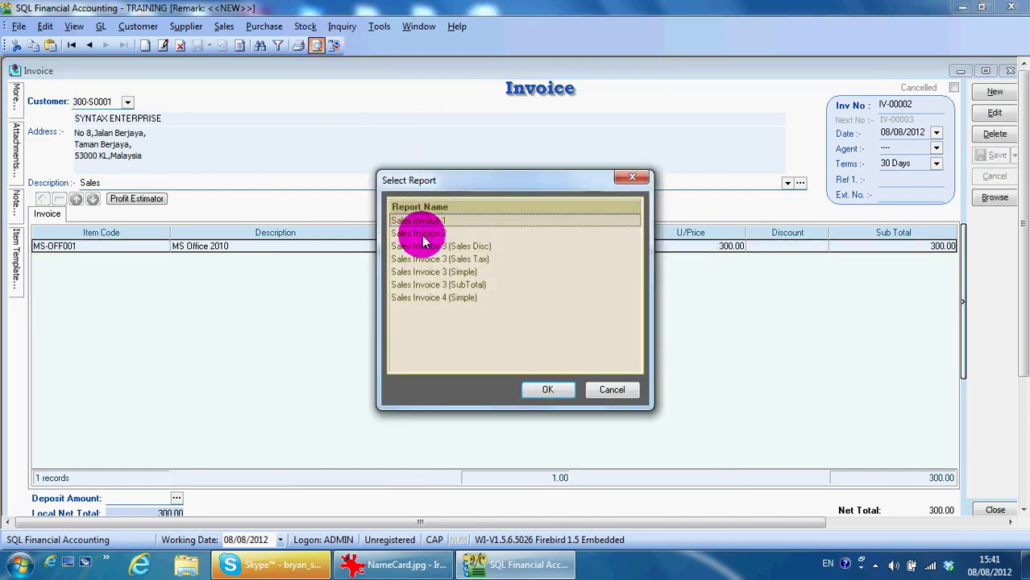
double_click(426, 278)
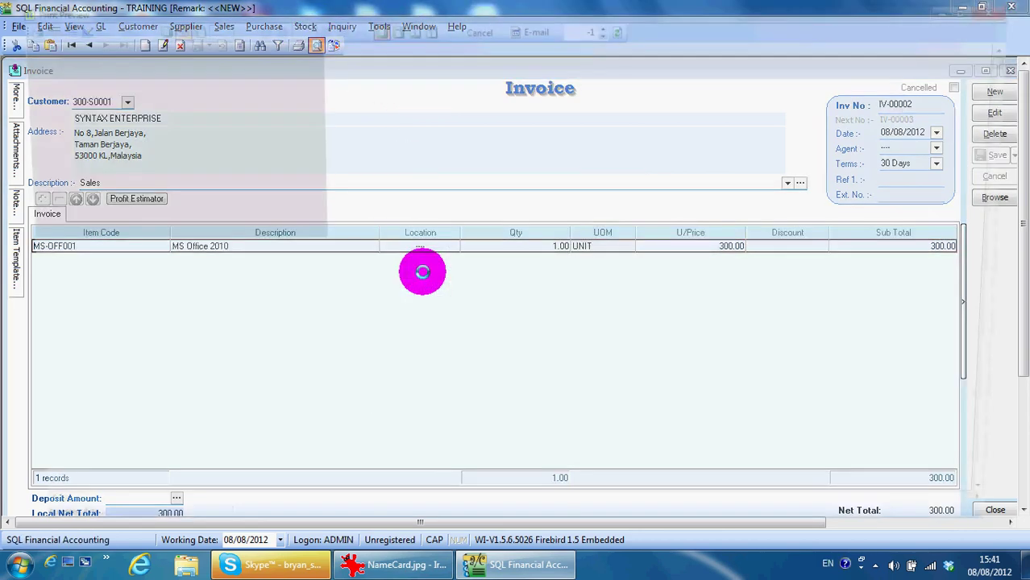
scroll(425, 280, down, 4)
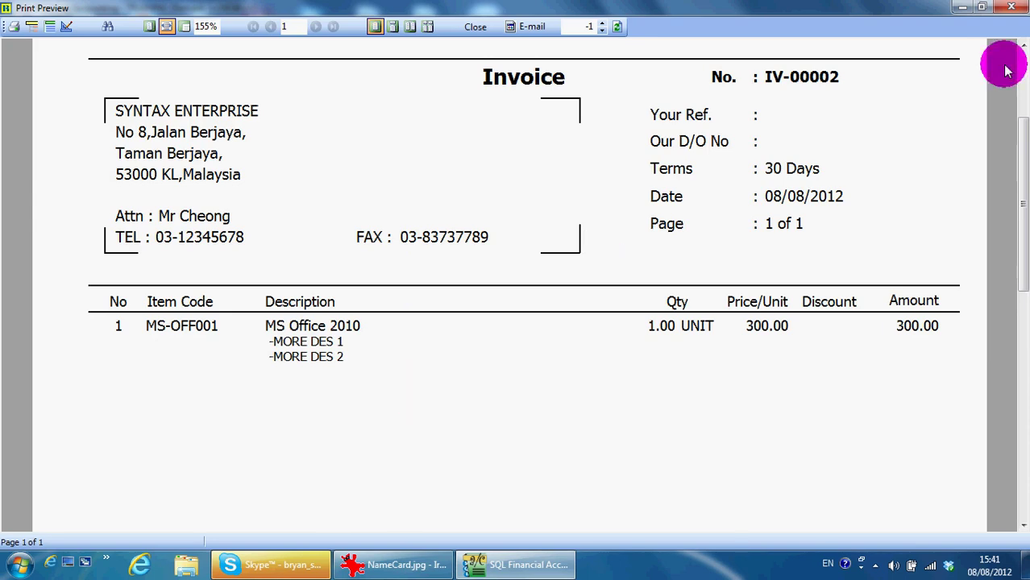
click(1011, 7)
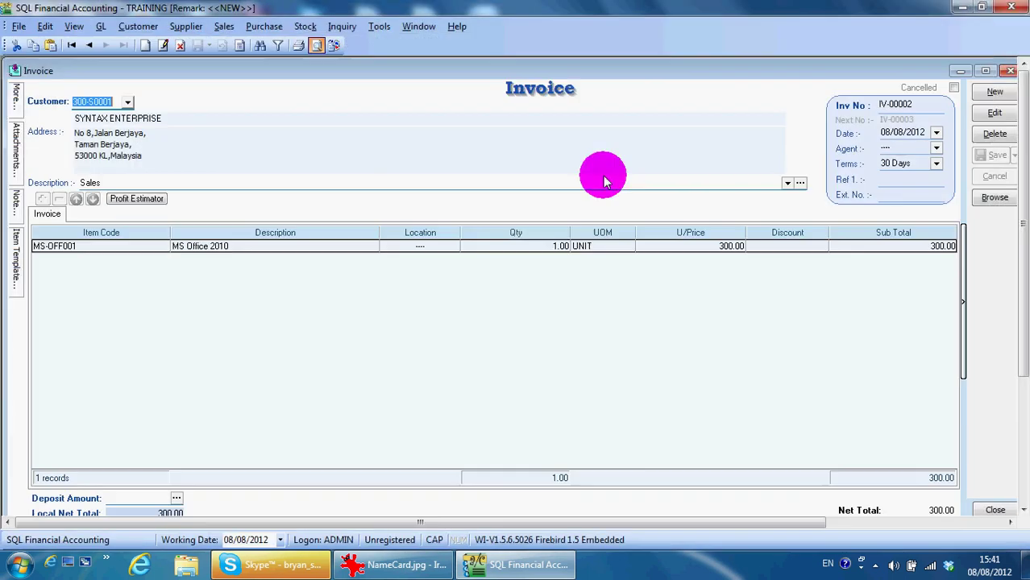
Add a More Description column to the invoice lines and view the line's description text
right_click(467, 234)
click(522, 286)
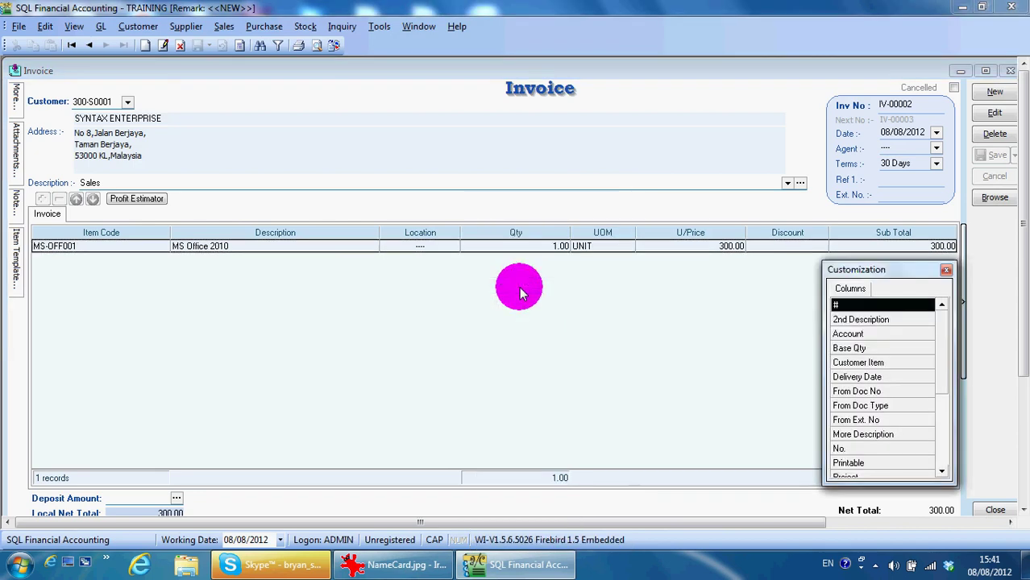
click(896, 434)
drag(897, 434, 397, 240)
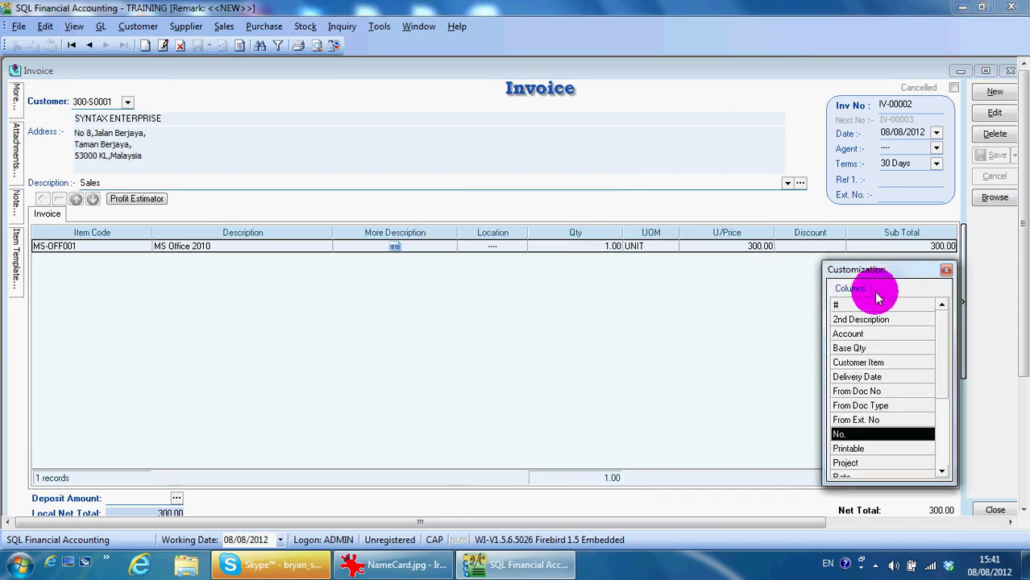
click(944, 273)
click(998, 110)
double_click(446, 246)
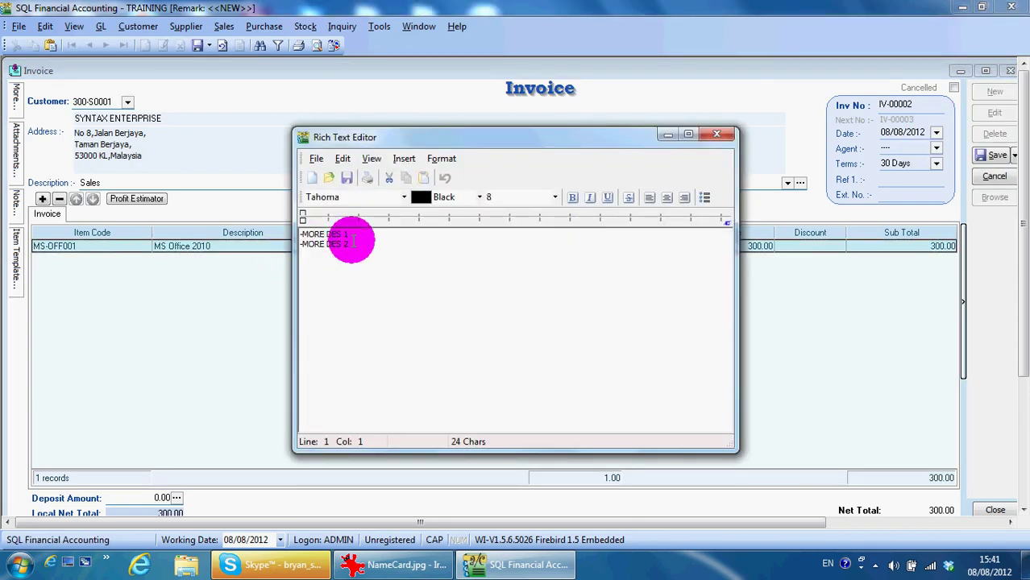
click(721, 135)
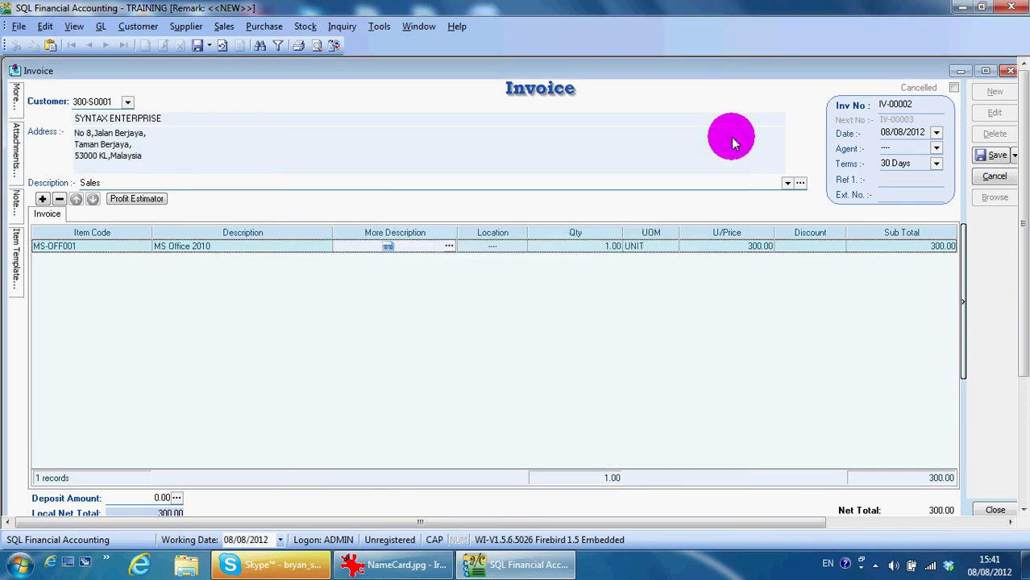
Close the invoice without saving and maximize the MS-OFF001 item window
click(1009, 73)
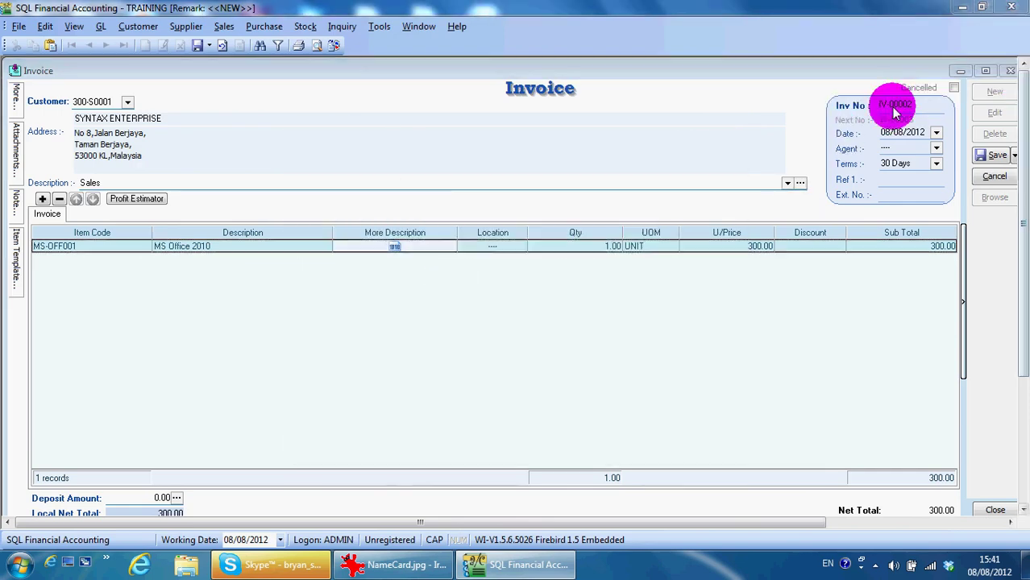
click(566, 283)
drag(782, 326, 341, 150)
click(755, 139)
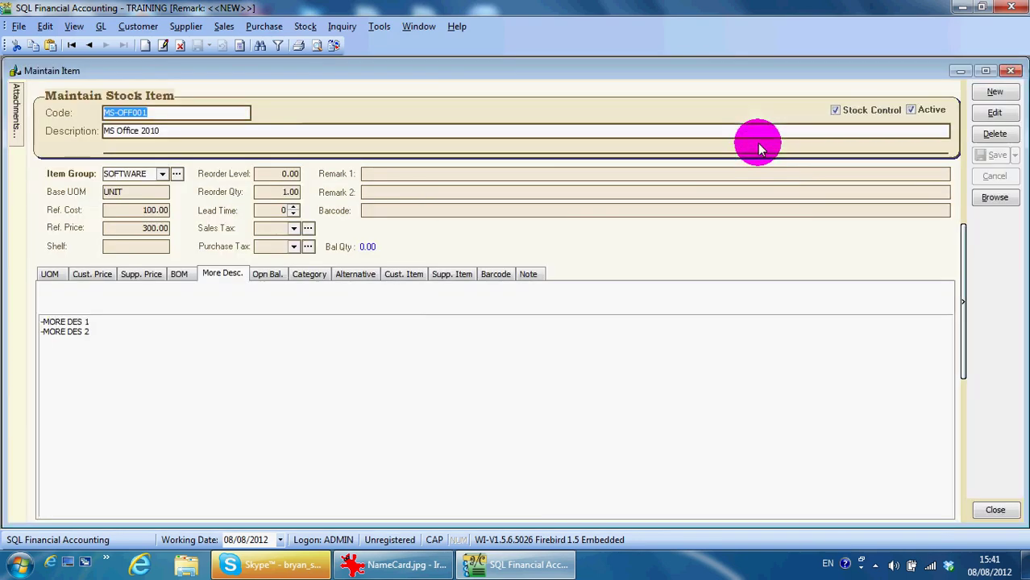
Add an opening balance row with quantity 90 for MS-OFF001
click(267, 273)
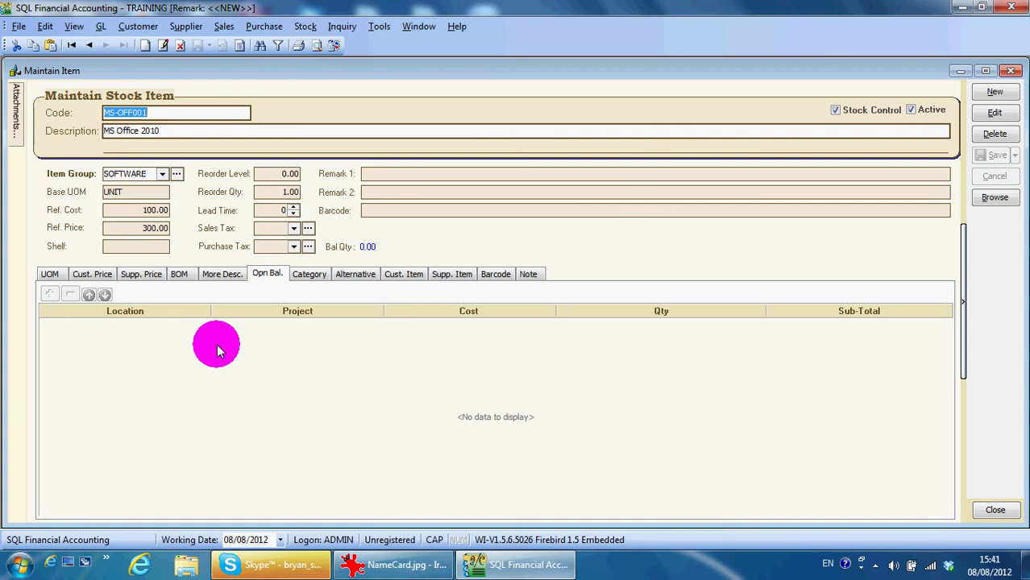
click(995, 113)
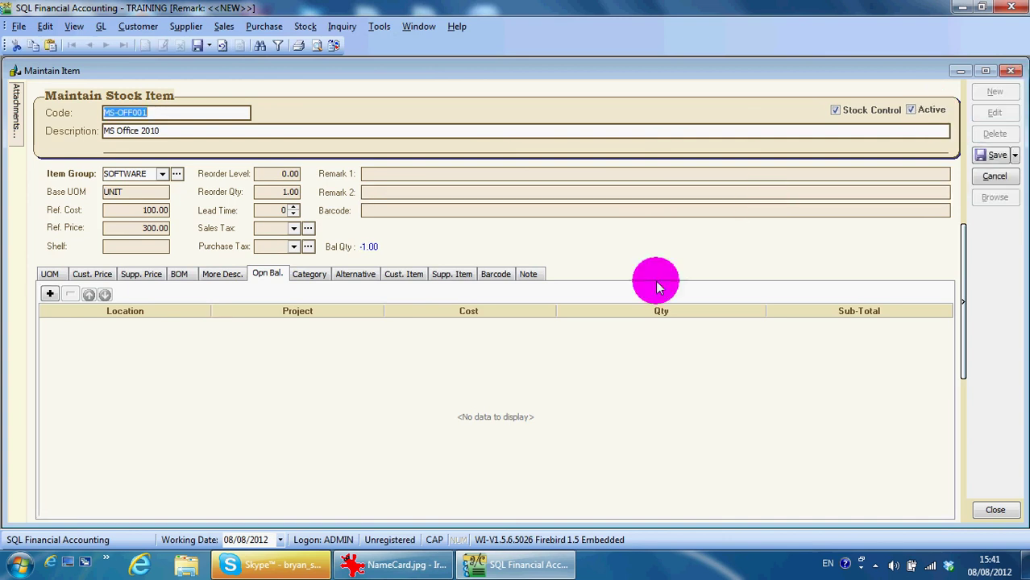
click(631, 327)
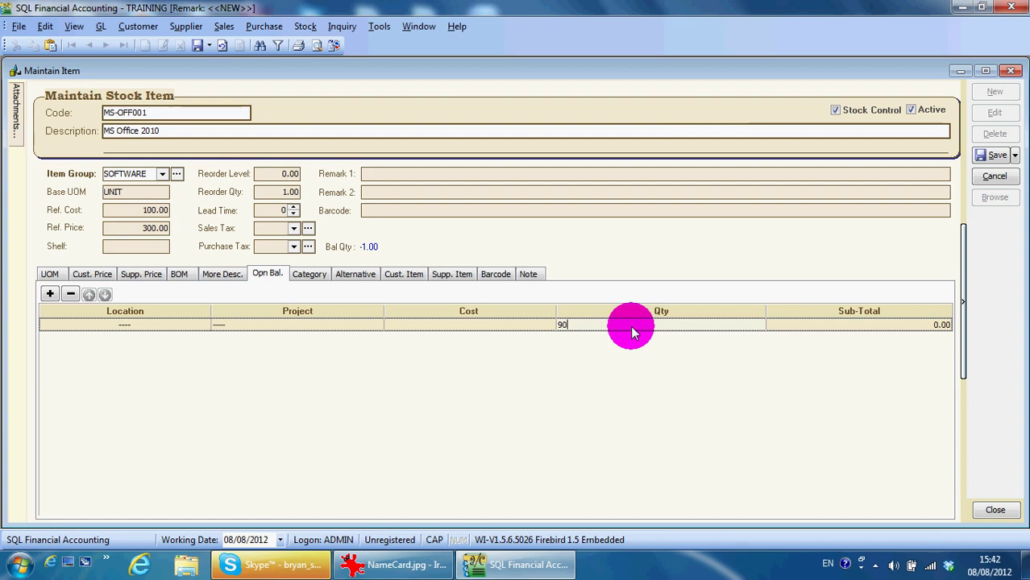
Maximize the item window and show its still-empty Category page
drag(367, 67, 892, 127)
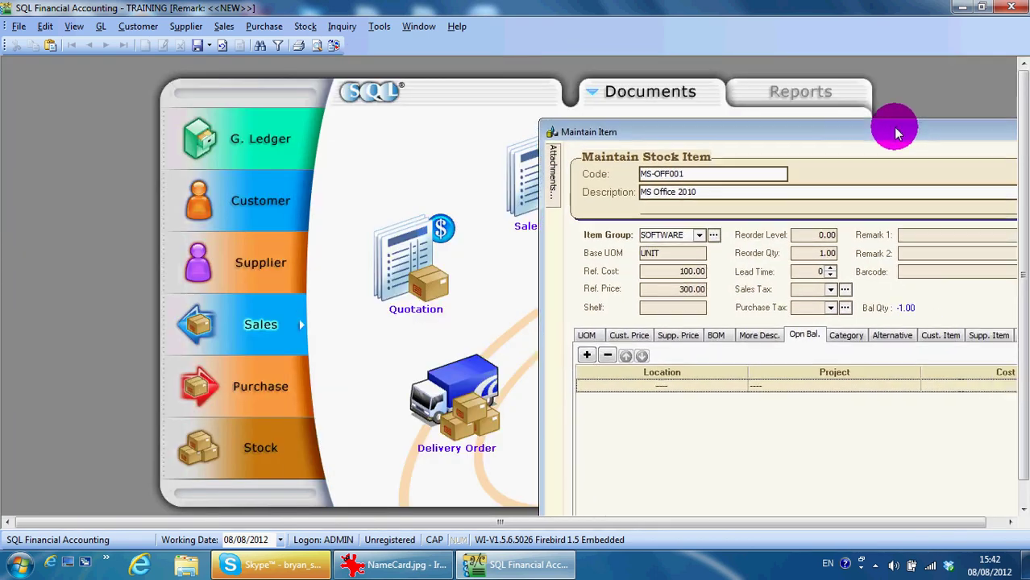
click(237, 465)
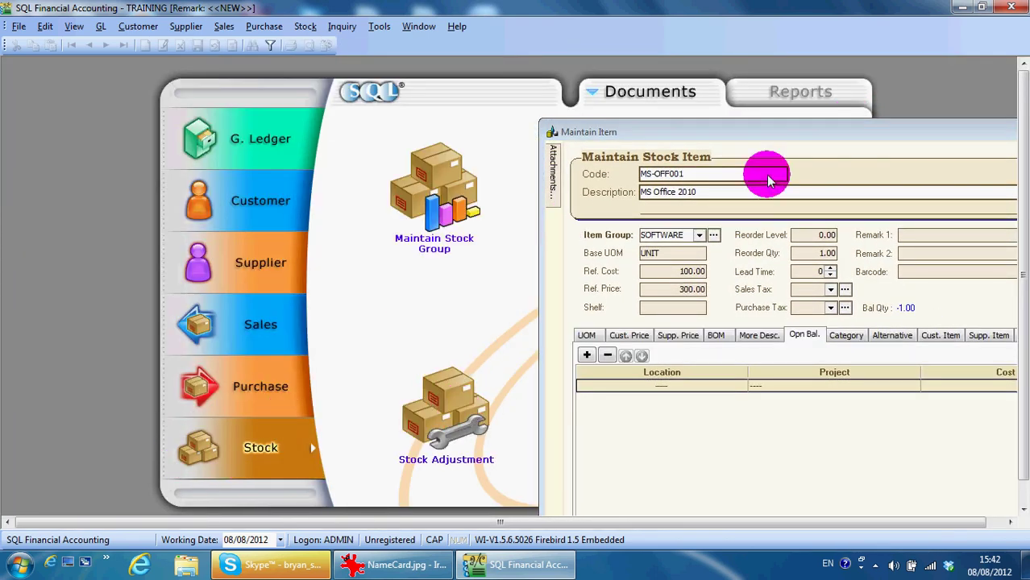
double_click(781, 132)
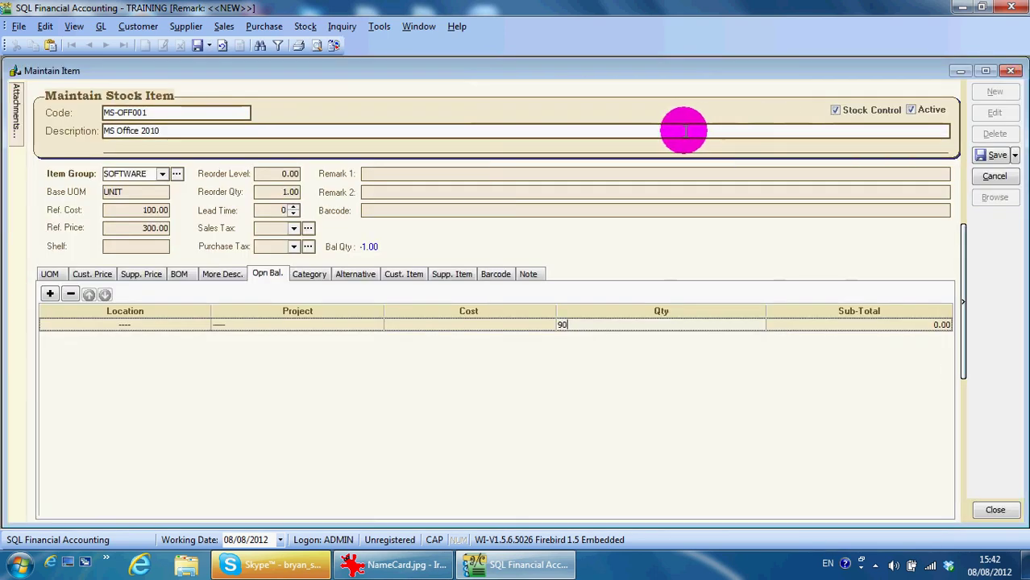
click(310, 275)
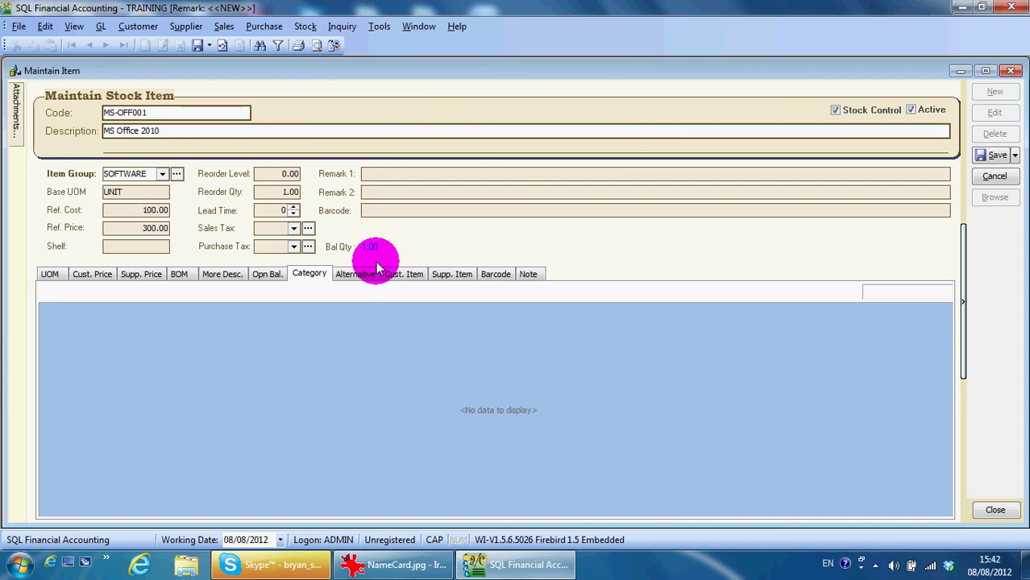
Create stock category JAPAN with description JAPAN in Maintain Stock Category
click(306, 27)
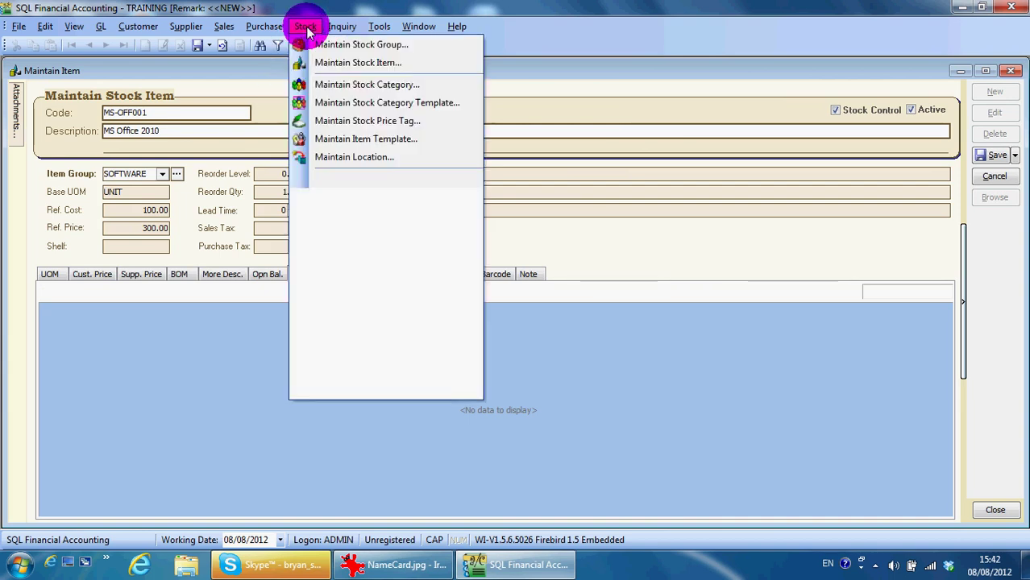
click(332, 84)
click(336, 91)
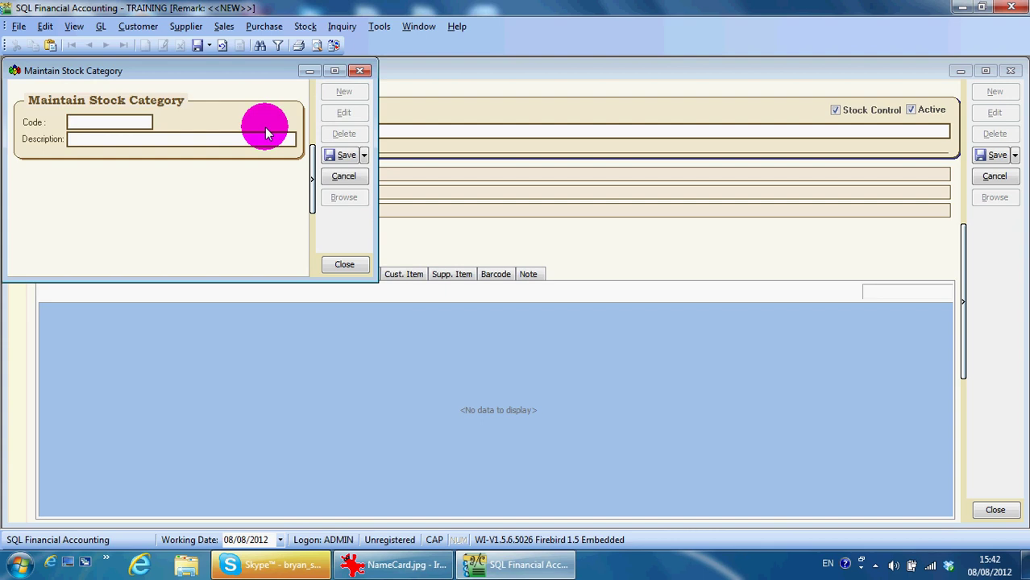
text(JAPAN)
key(shift+Home)
key(ctrl+c)
click(173, 142)
key(ctrl+v)
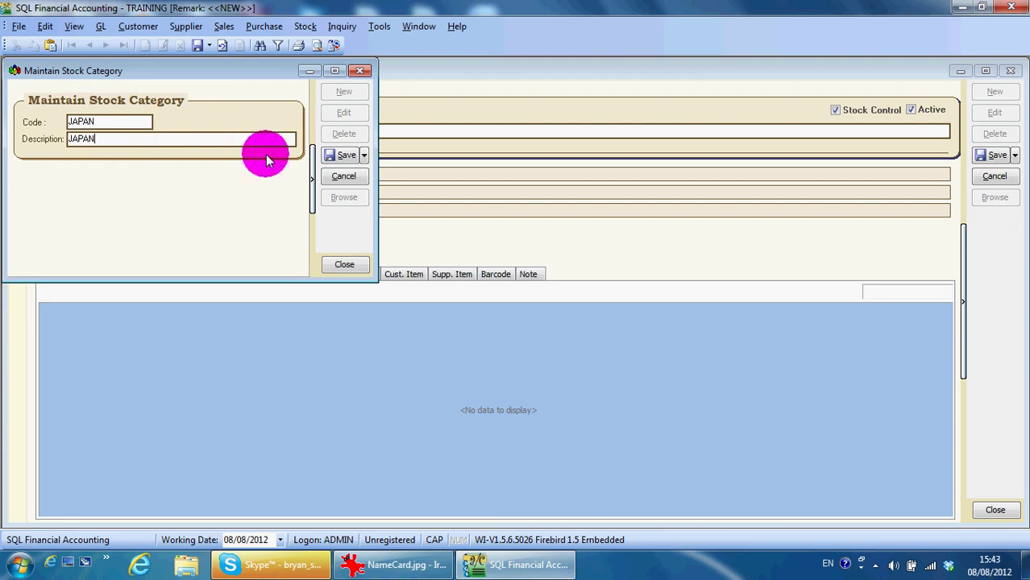
click(330, 154)
Create stock category US with description US and close the category window
click(357, 98)
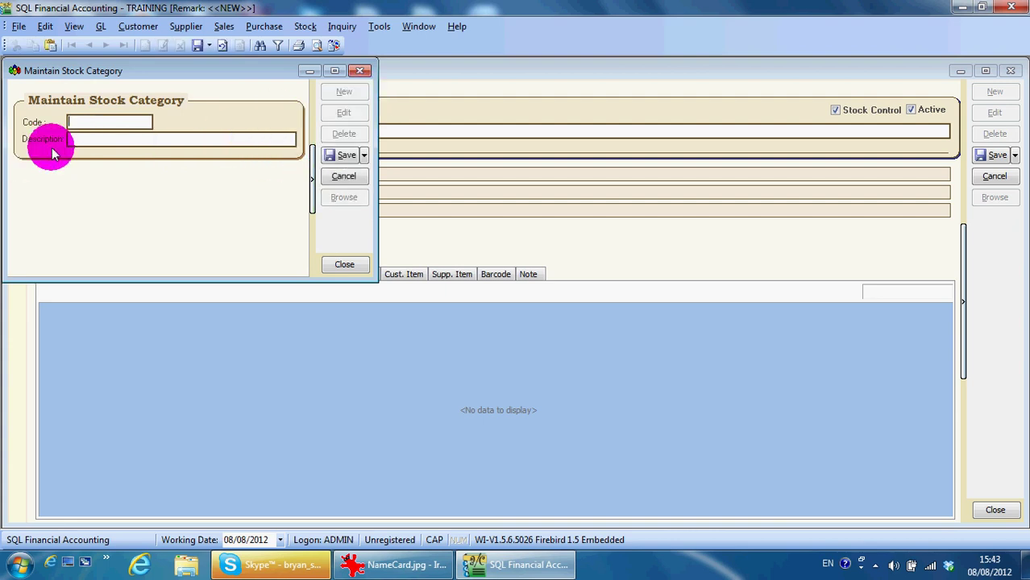
text(US)
key(shift+Home)
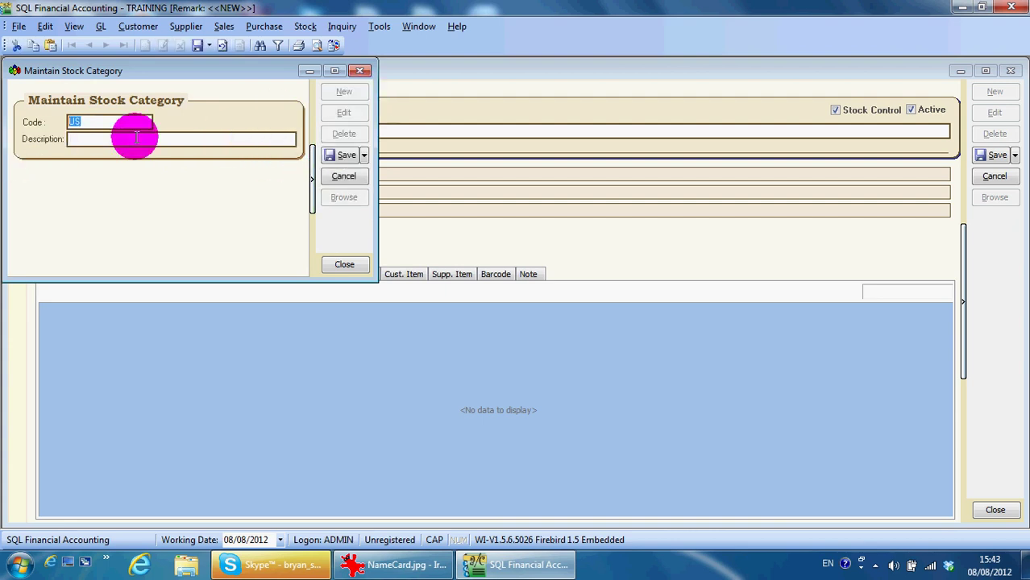
key(ctrl+c)
click(125, 139)
key(ctrl+v)
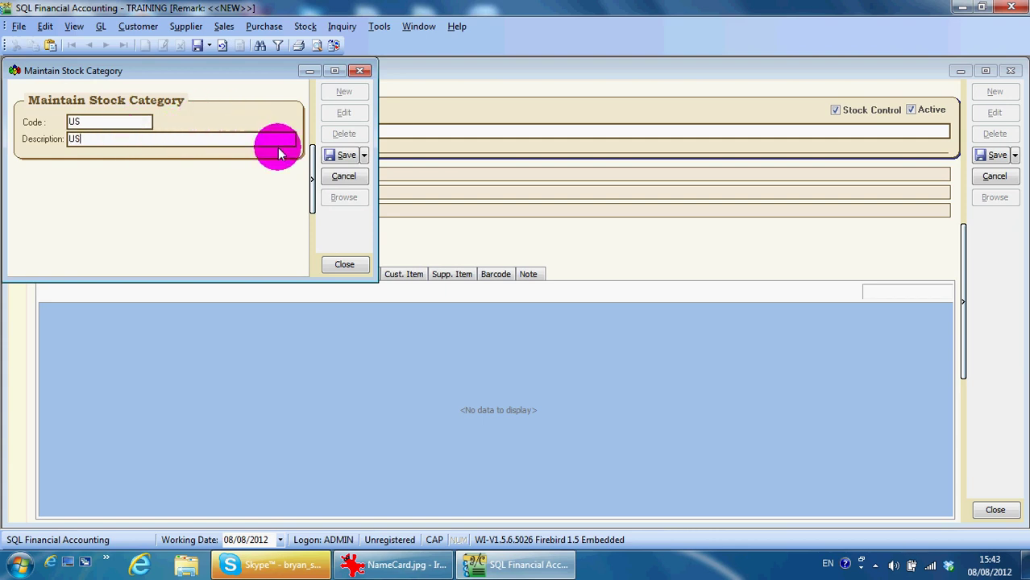
click(338, 158)
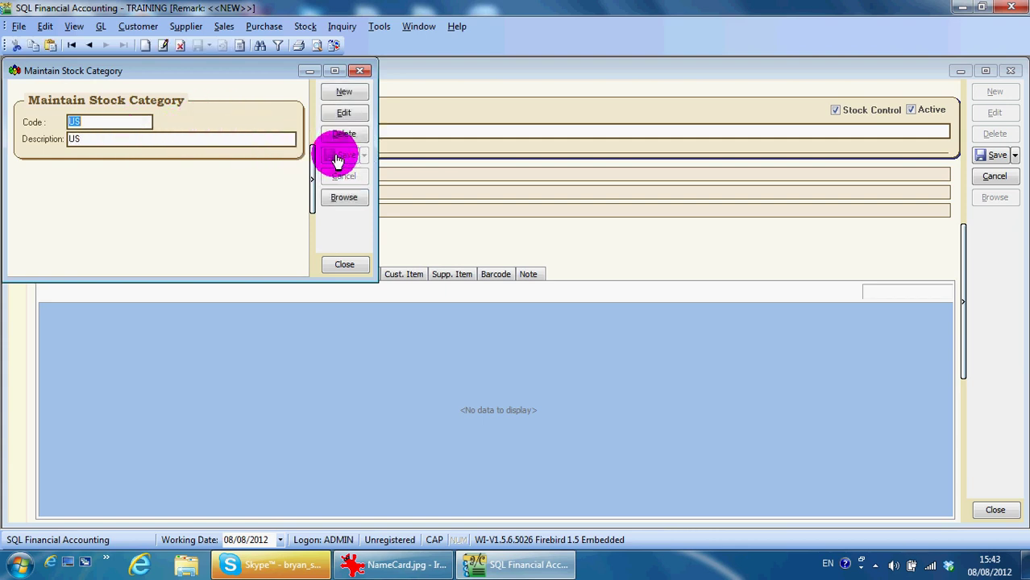
click(361, 72)
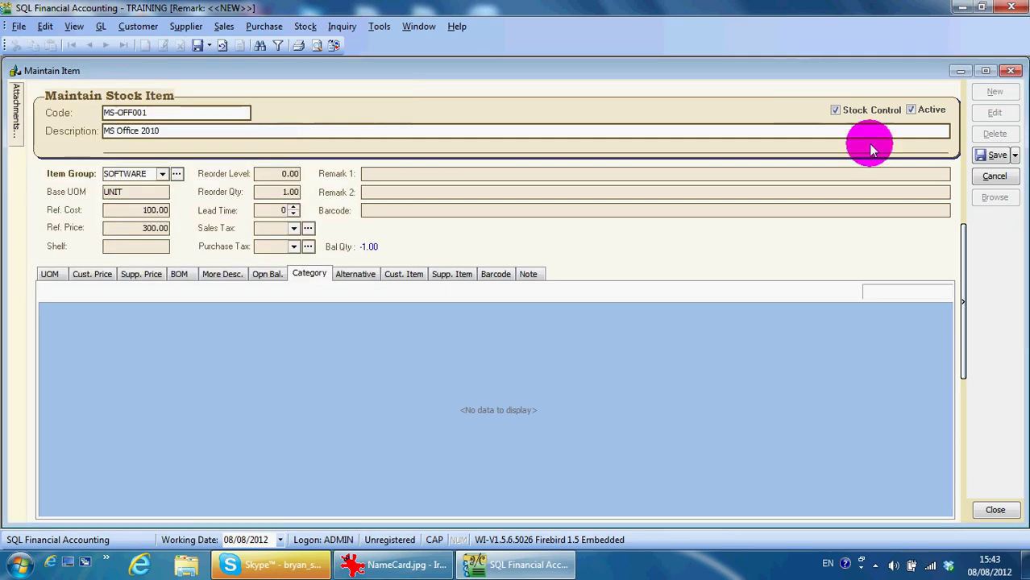
Tick the US category on MS-OFF001 and save the item
click(991, 155)
click(994, 112)
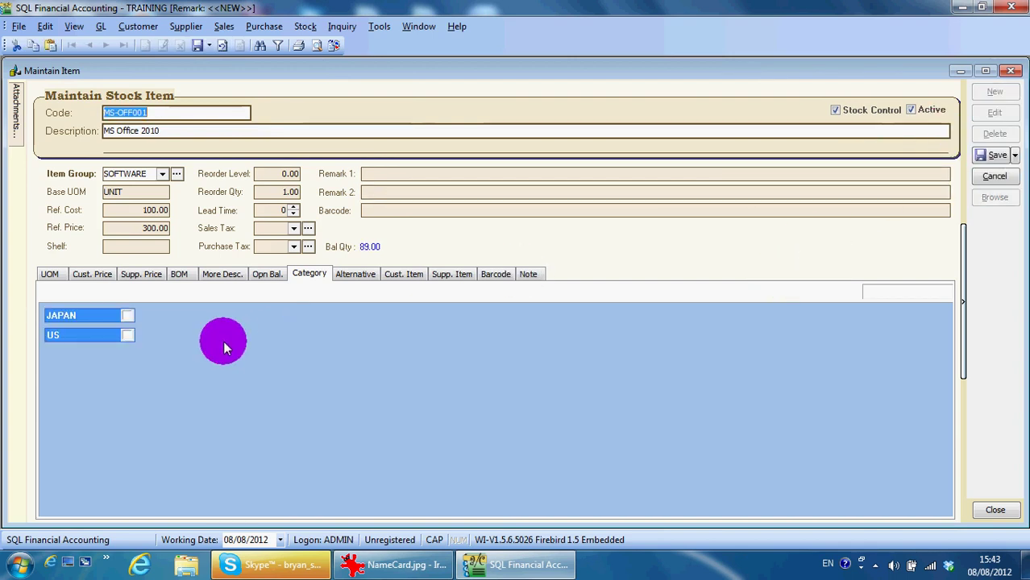
key(Caps_Lock)
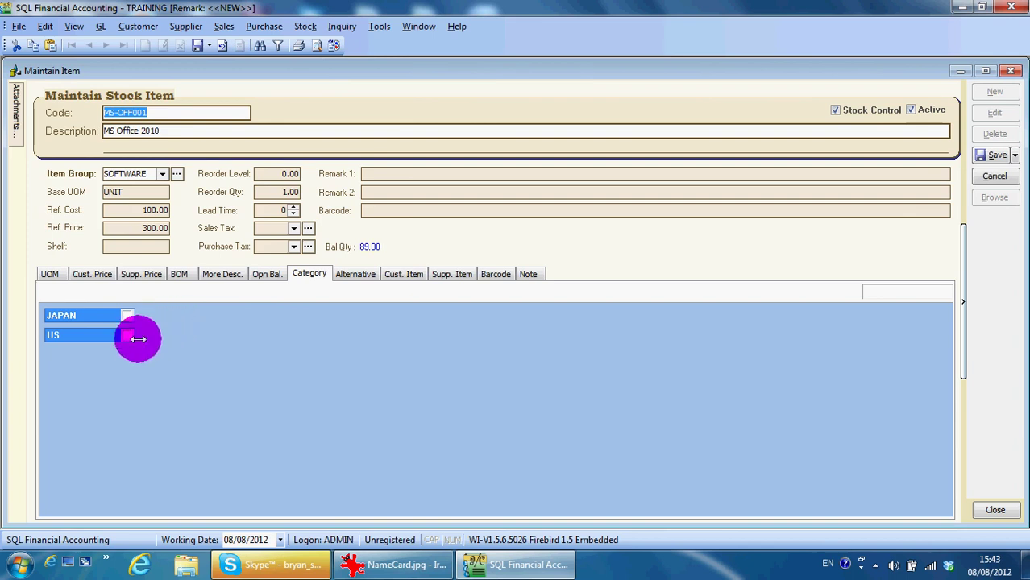
click(126, 318)
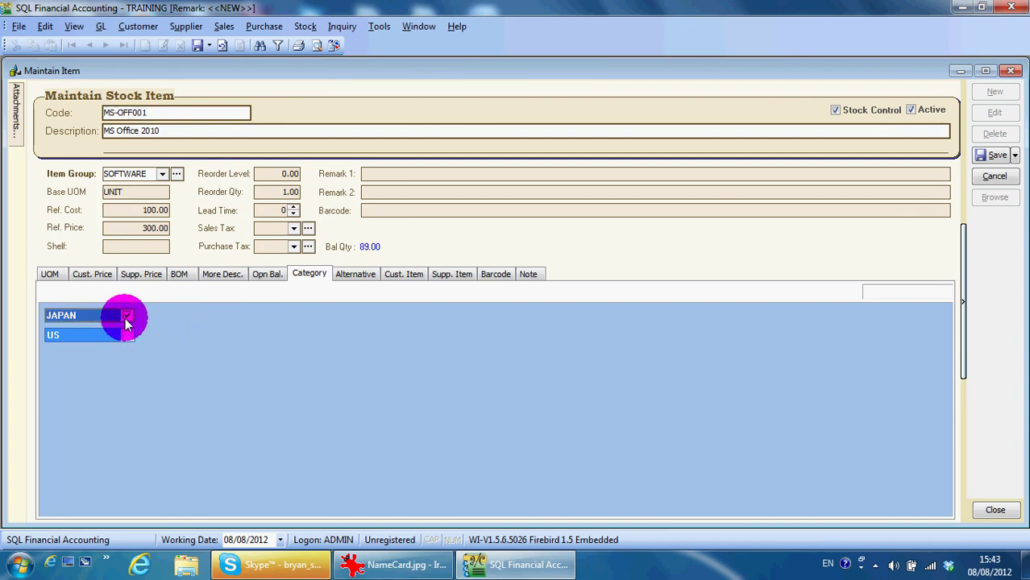
click(130, 334)
click(137, 320)
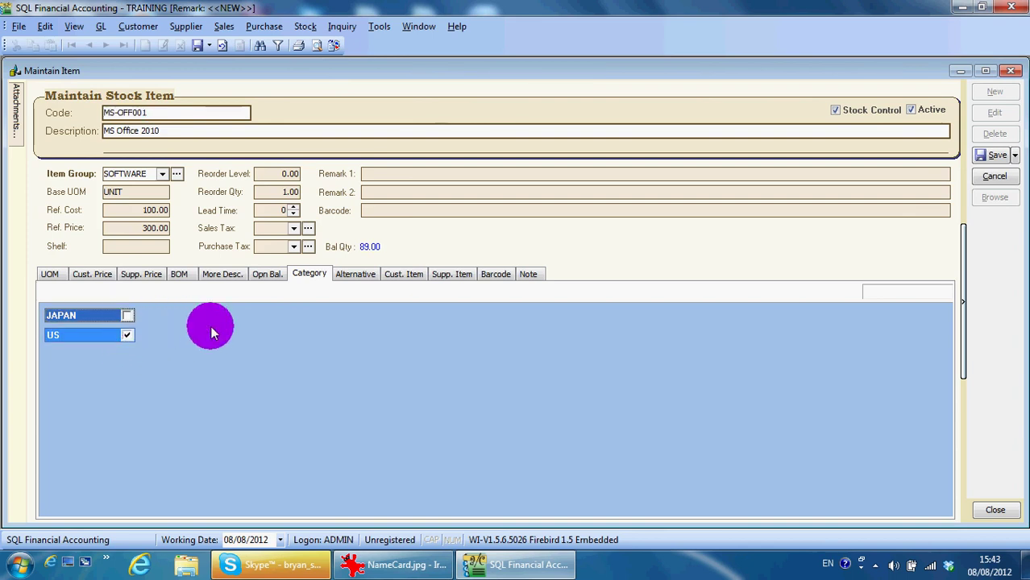
click(984, 161)
click(224, 26)
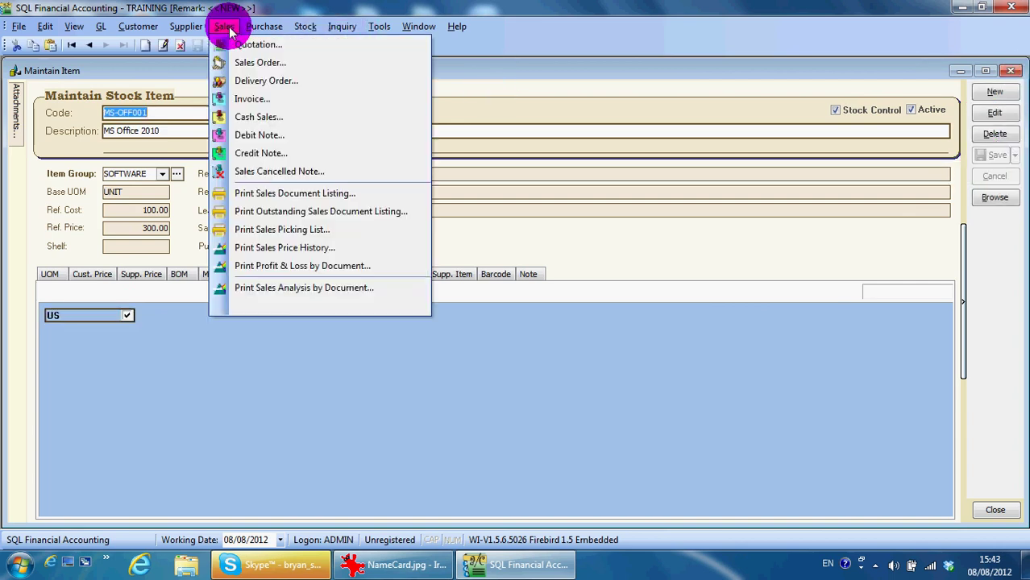
Open Sales Analysis By Document and filter stock categories to JAPAN and US
click(300, 288)
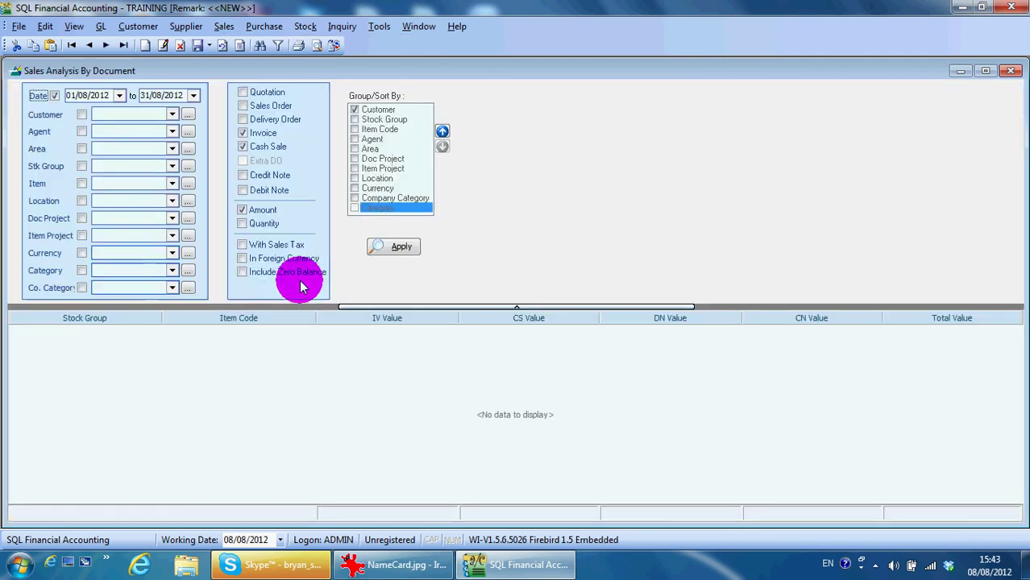
click(173, 288)
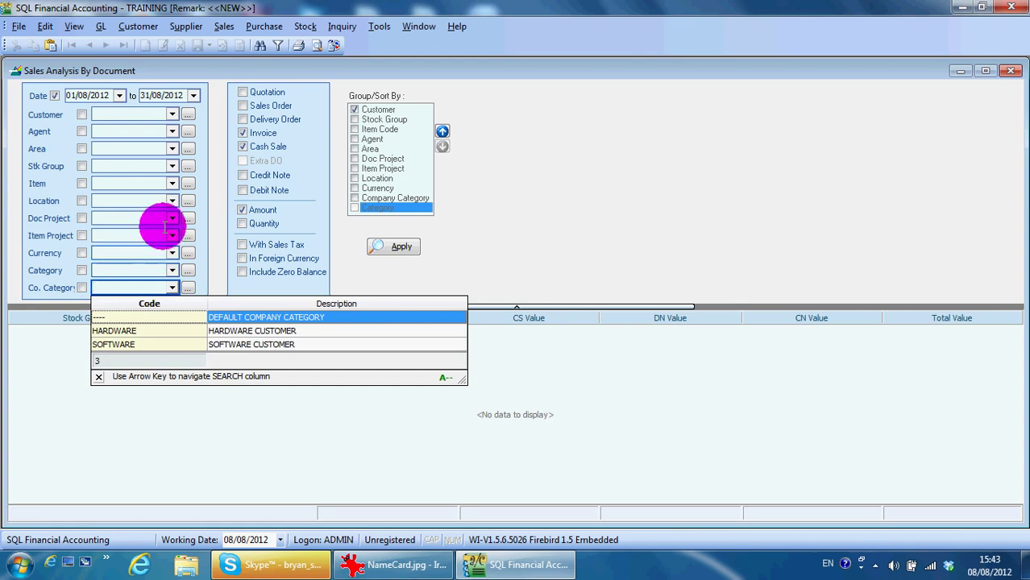
click(143, 269)
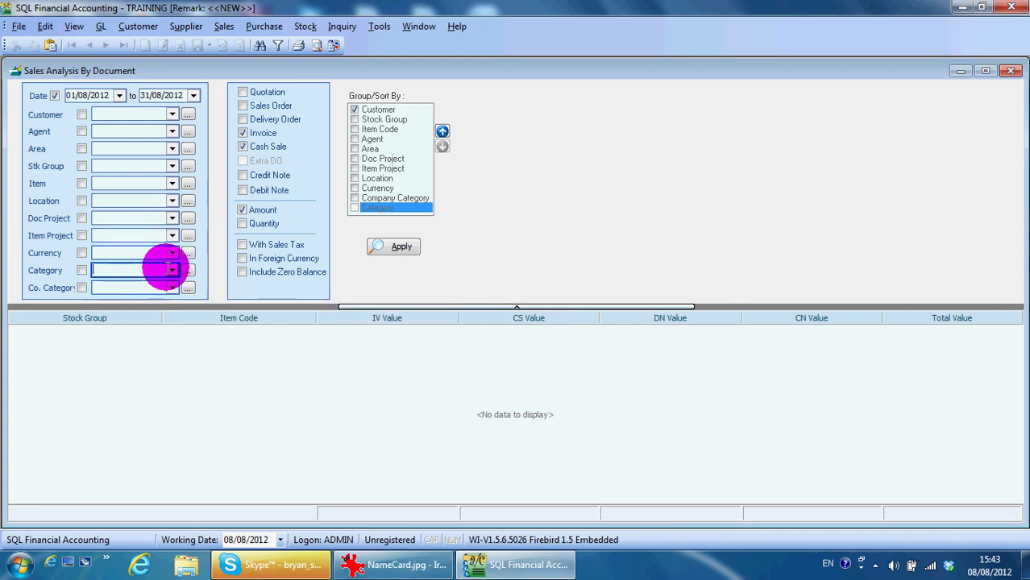
click(170, 271)
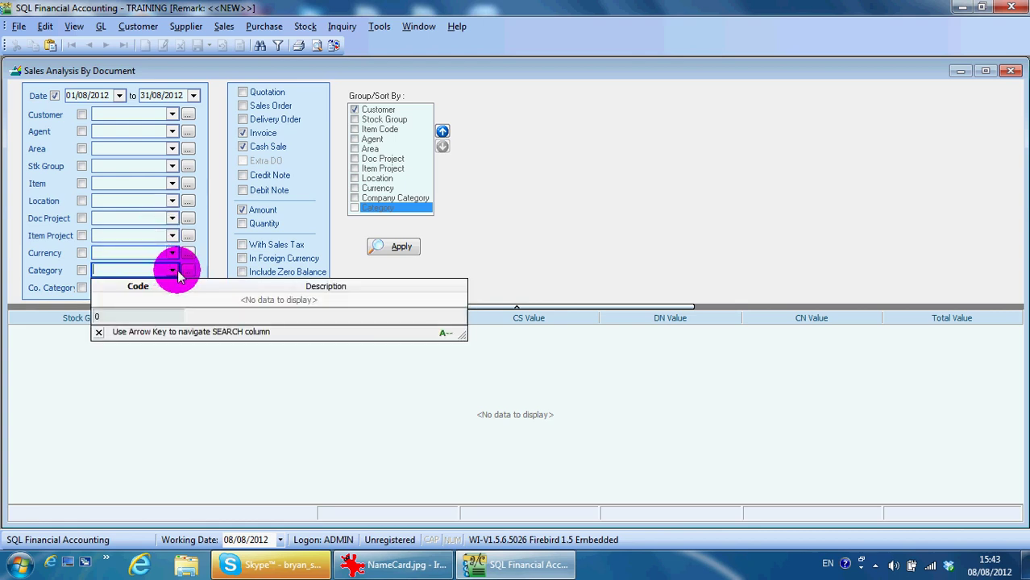
click(187, 272)
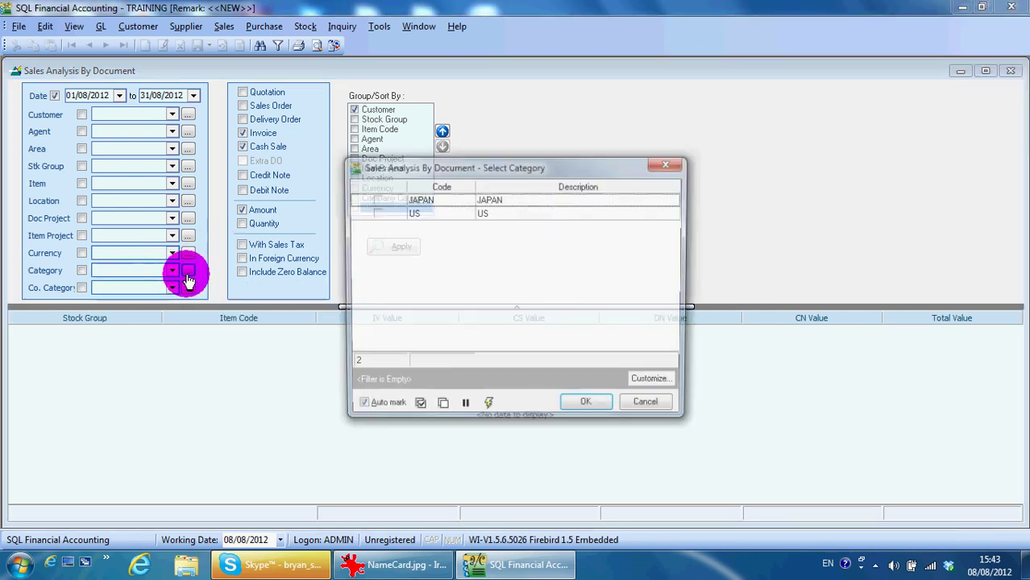
click(382, 219)
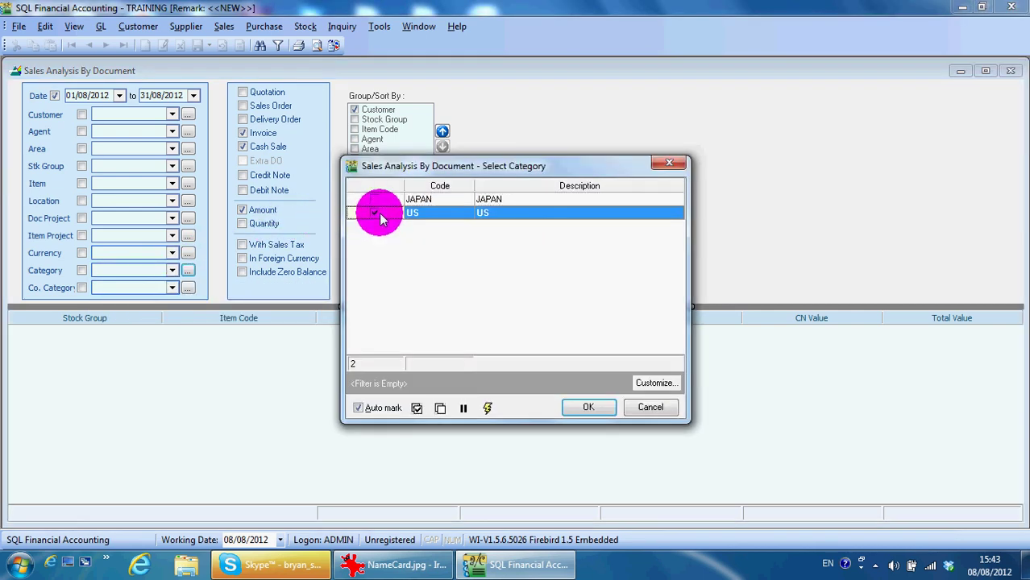
click(382, 203)
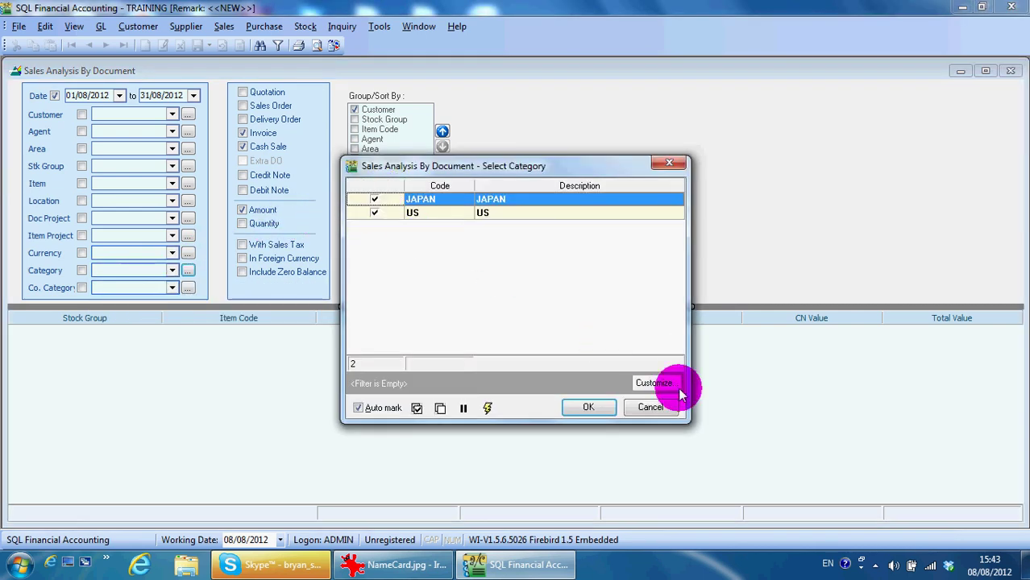
click(596, 406)
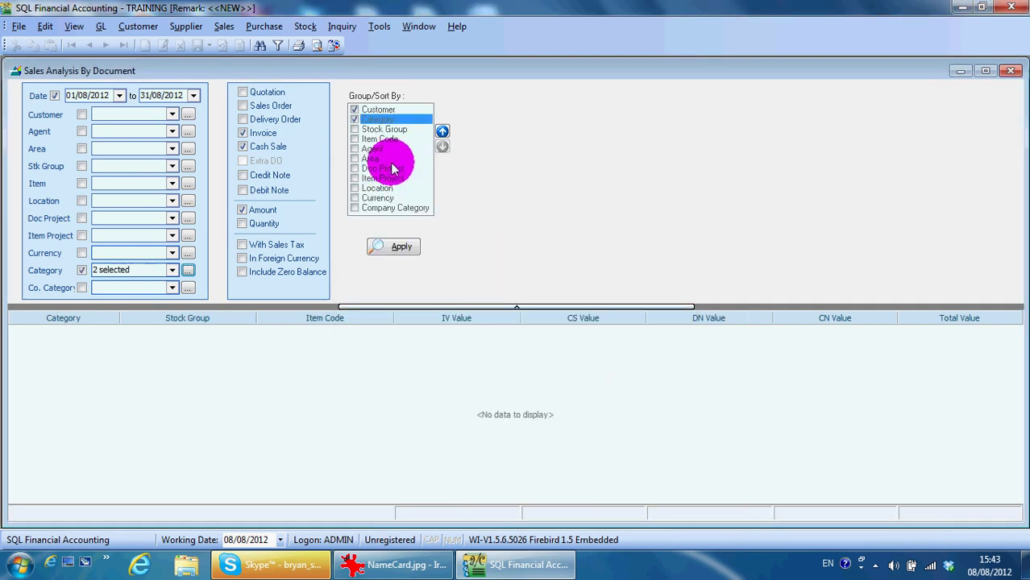
Group the analysis by Category with quantities, preview the US 300.00 result, and close
click(360, 120)
drag(360, 121, 356, 107)
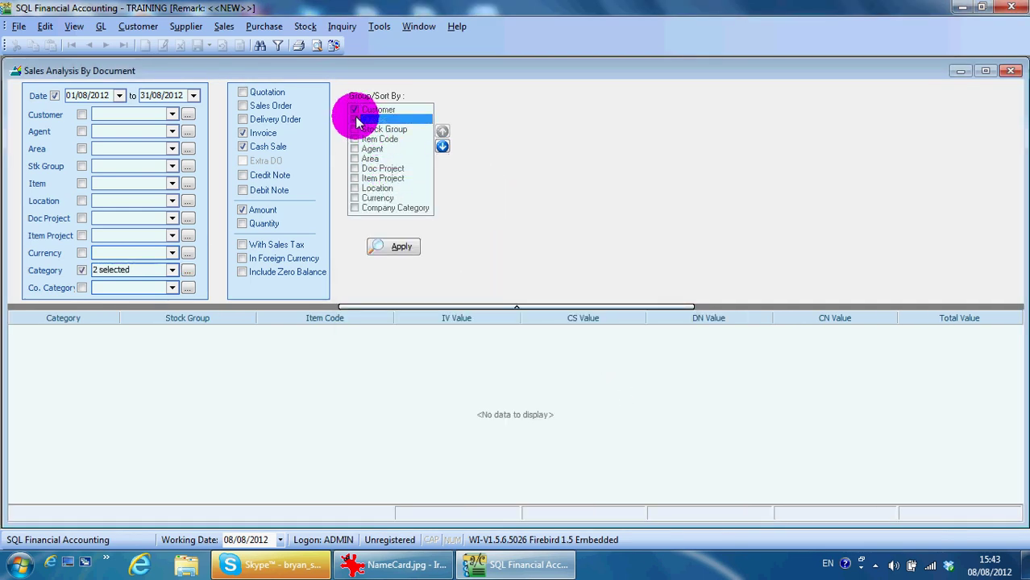
click(367, 120)
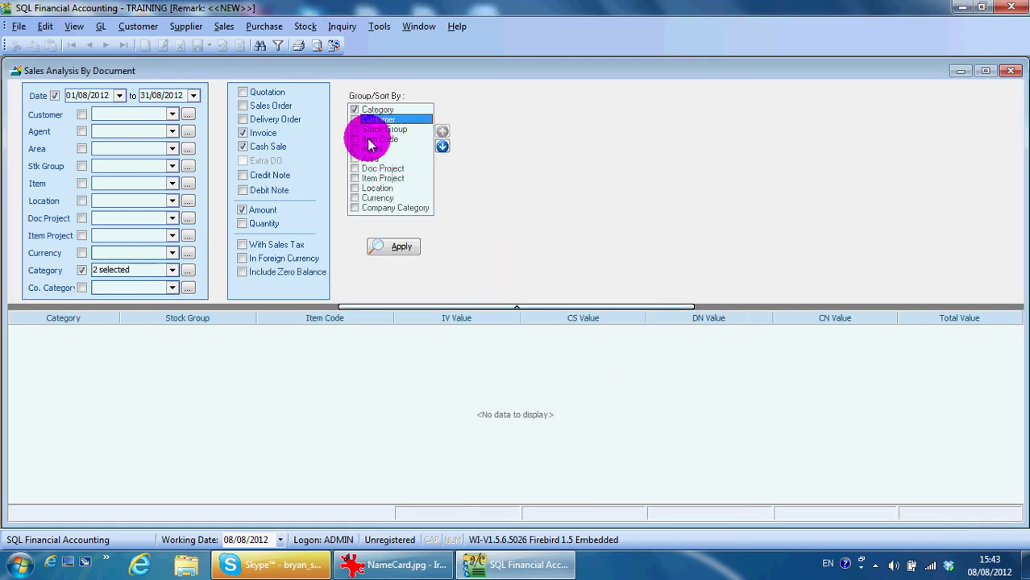
click(397, 248)
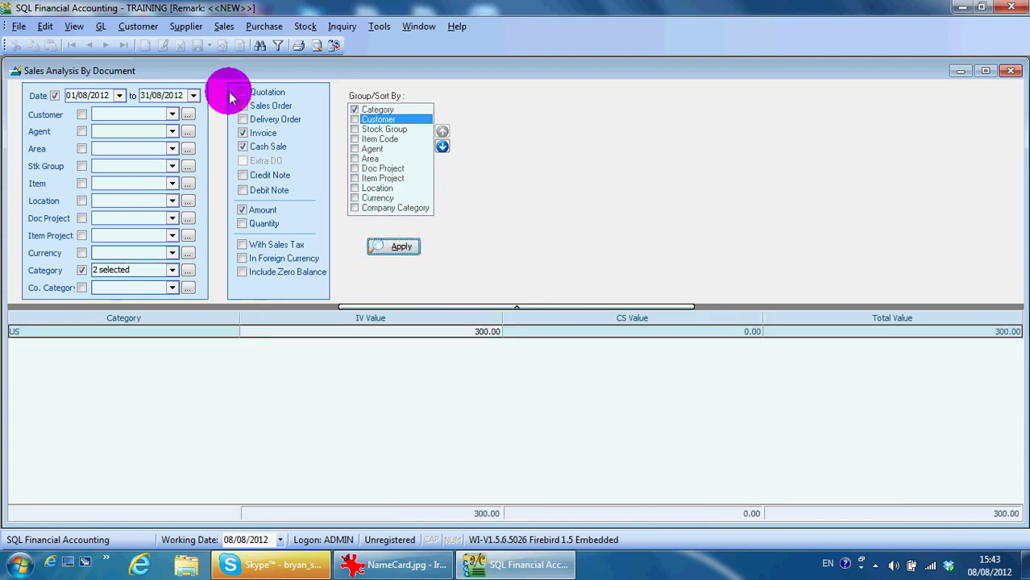
click(243, 223)
click(328, 46)
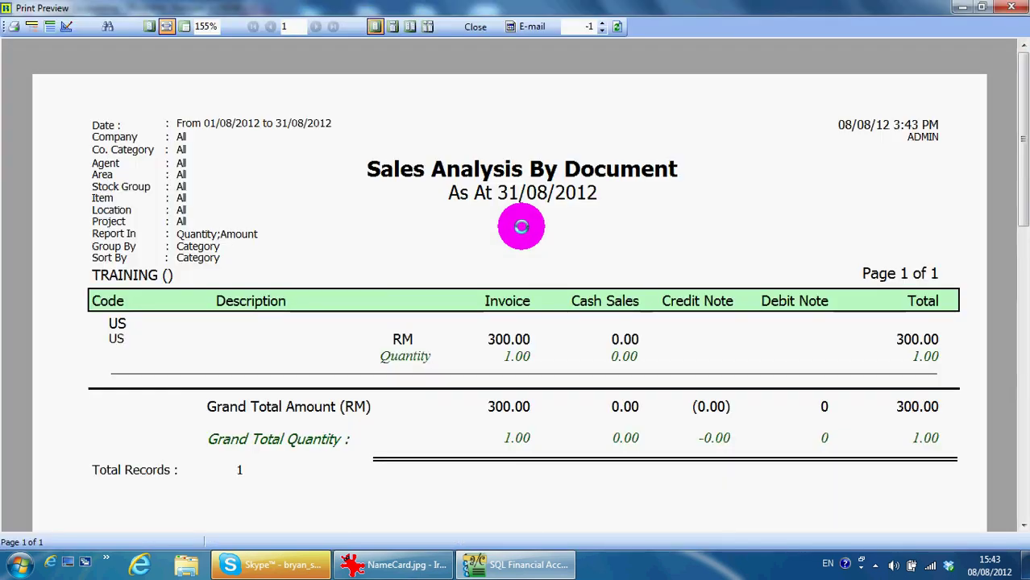
scroll(521, 225, down, 1)
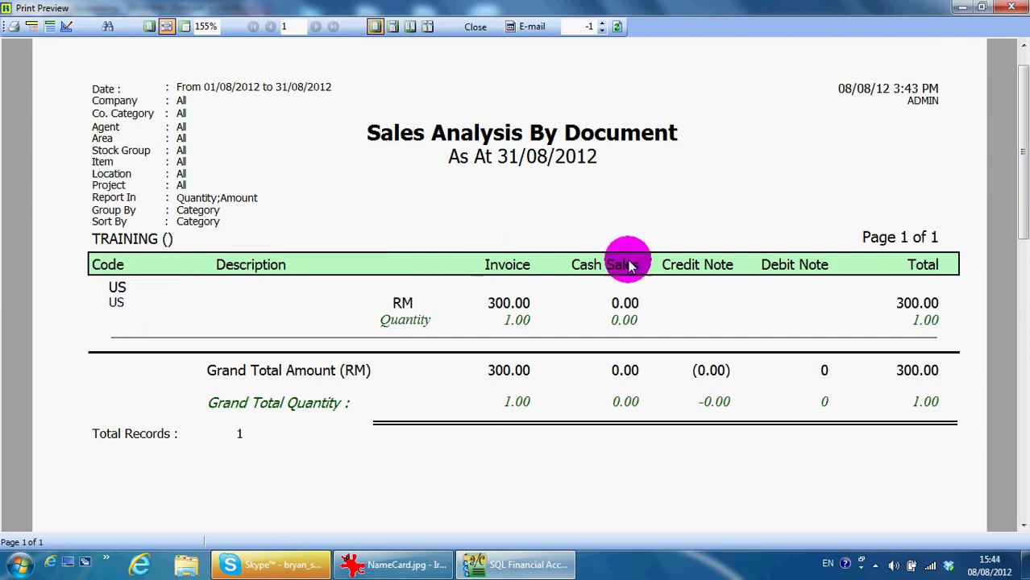
click(1011, 7)
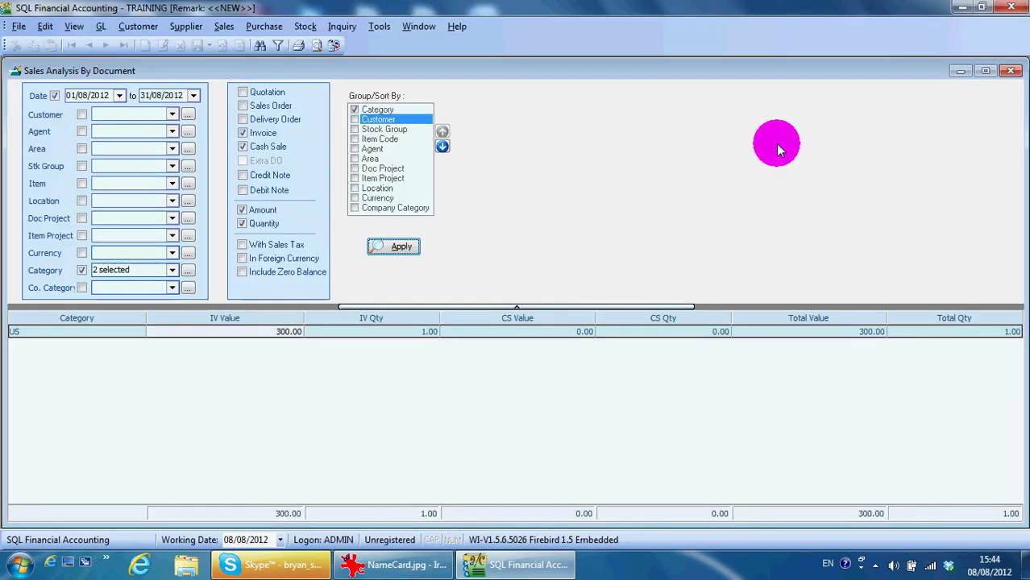
Close the sales analysis, put MS-OFF001 into edit mode, and show its Cust. Item page
click(1009, 71)
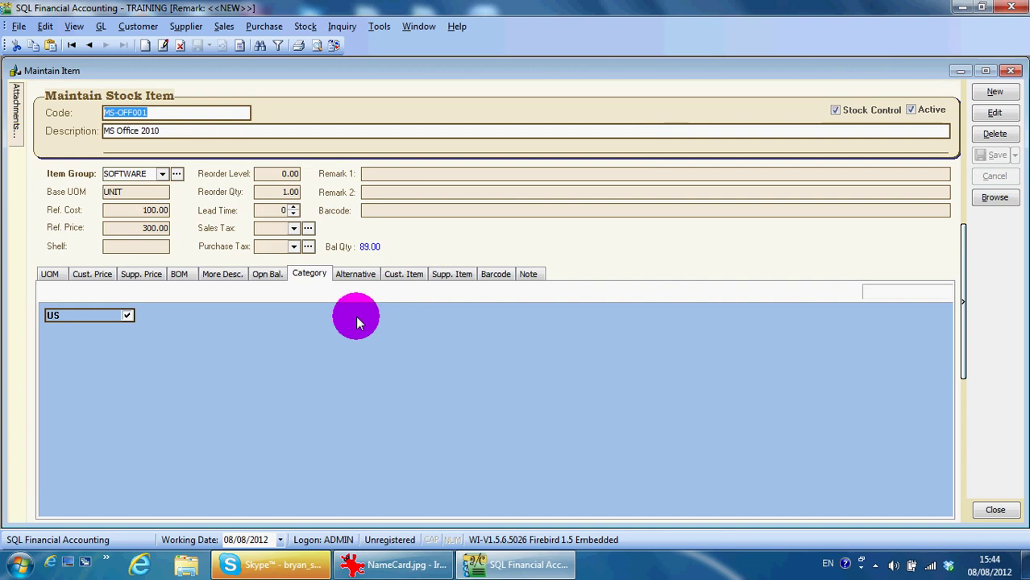
click(351, 275)
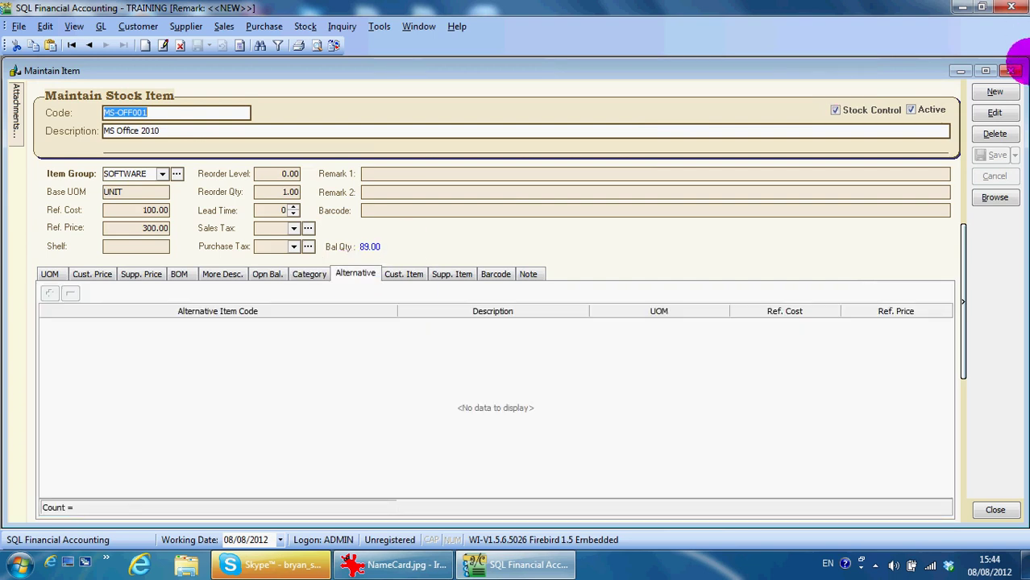
click(995, 115)
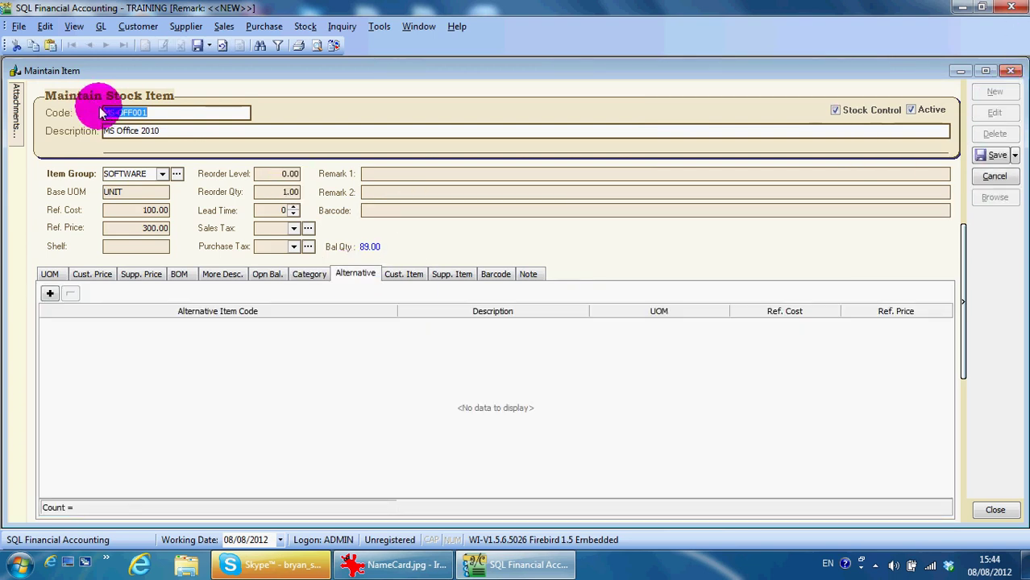
click(210, 337)
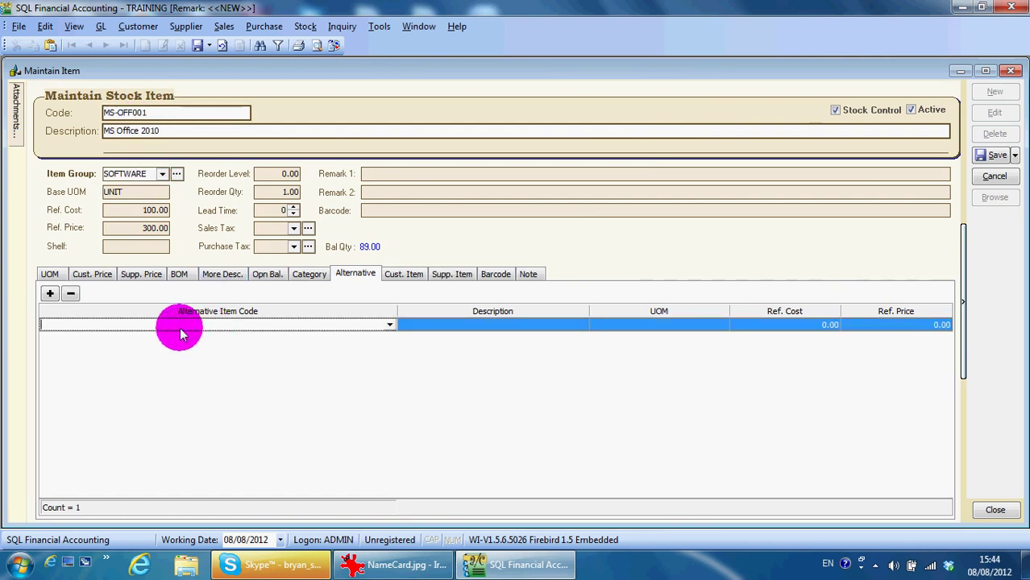
click(388, 327)
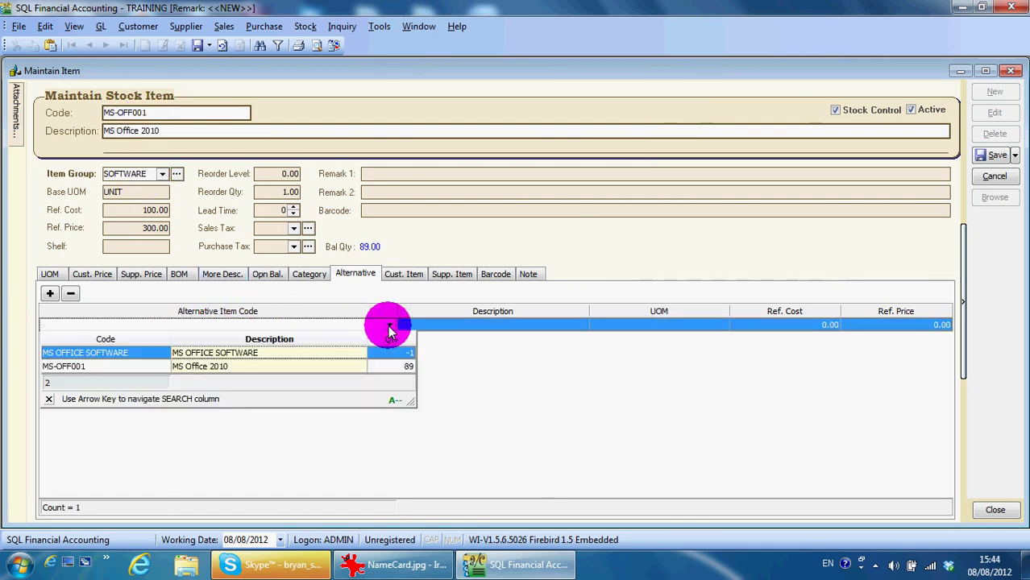
click(515, 387)
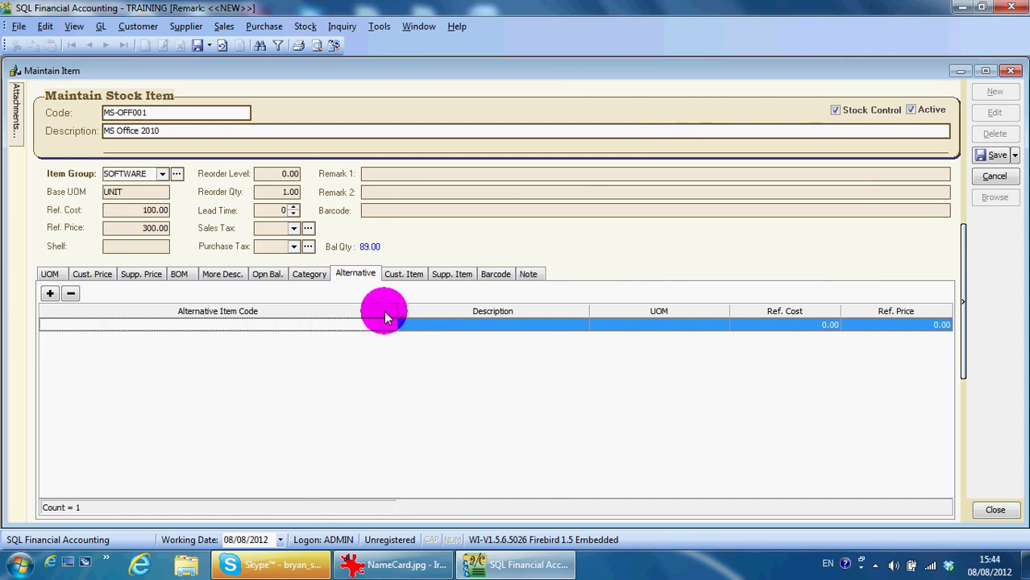
click(415, 277)
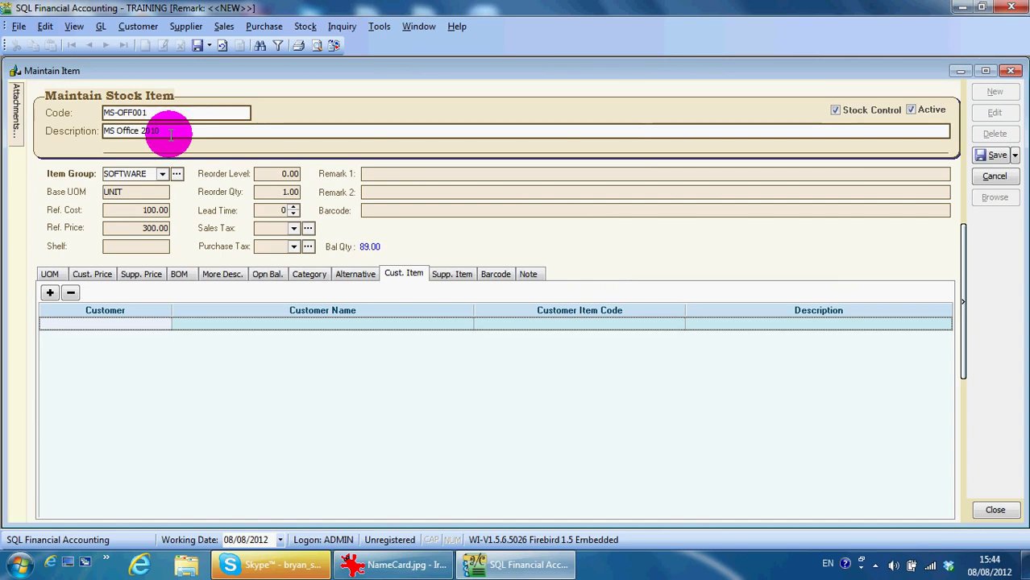
Add a customer item row for ABC ENTERPRISE with code MS09-009
drag(170, 135, 118, 129)
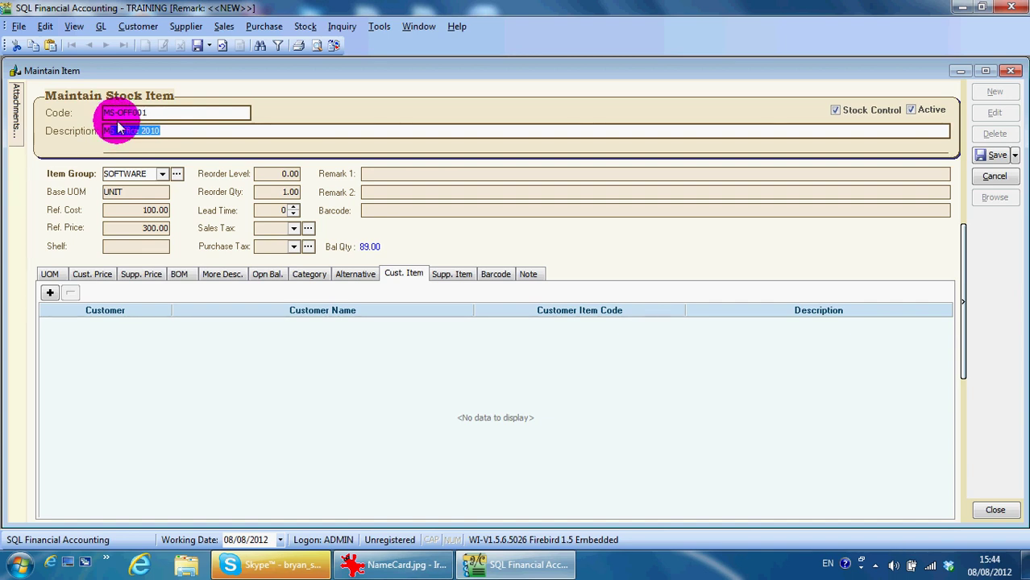
click(50, 293)
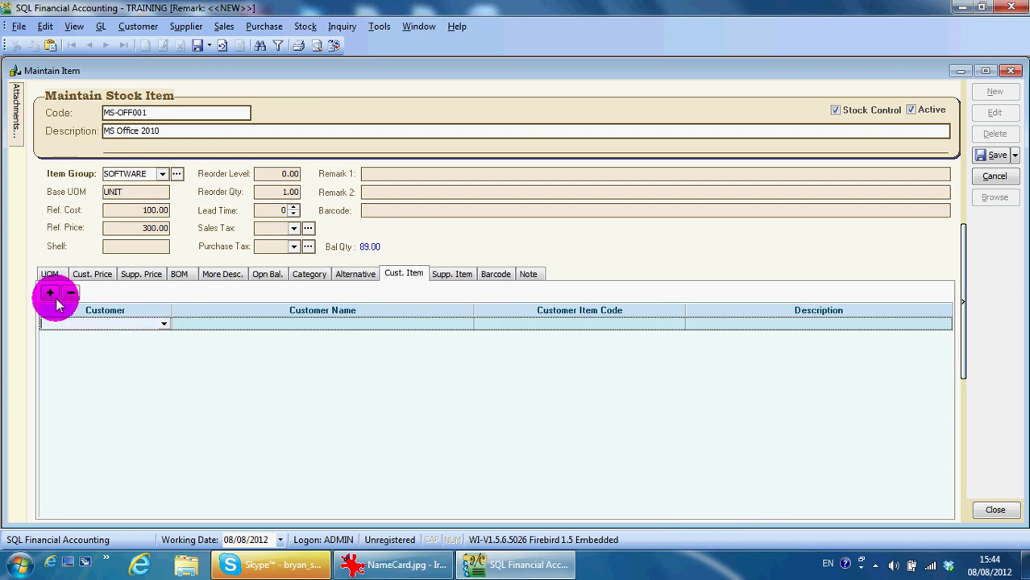
click(161, 323)
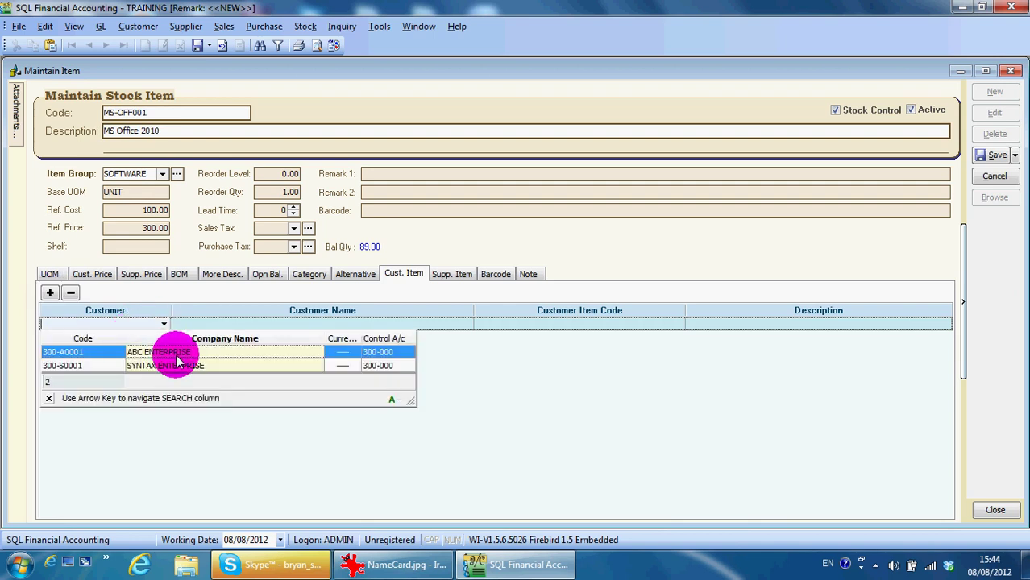
click(177, 355)
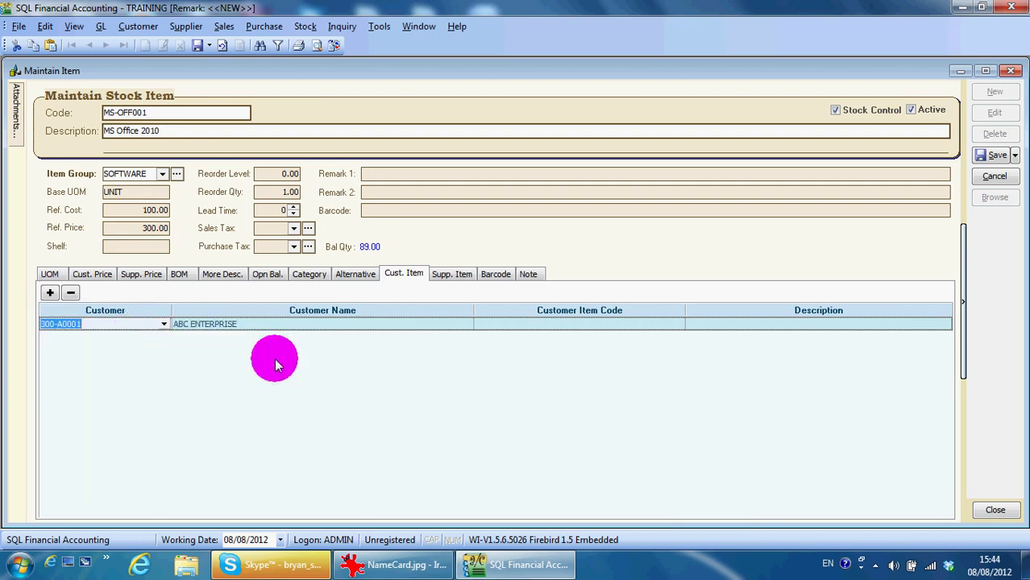
click(581, 328)
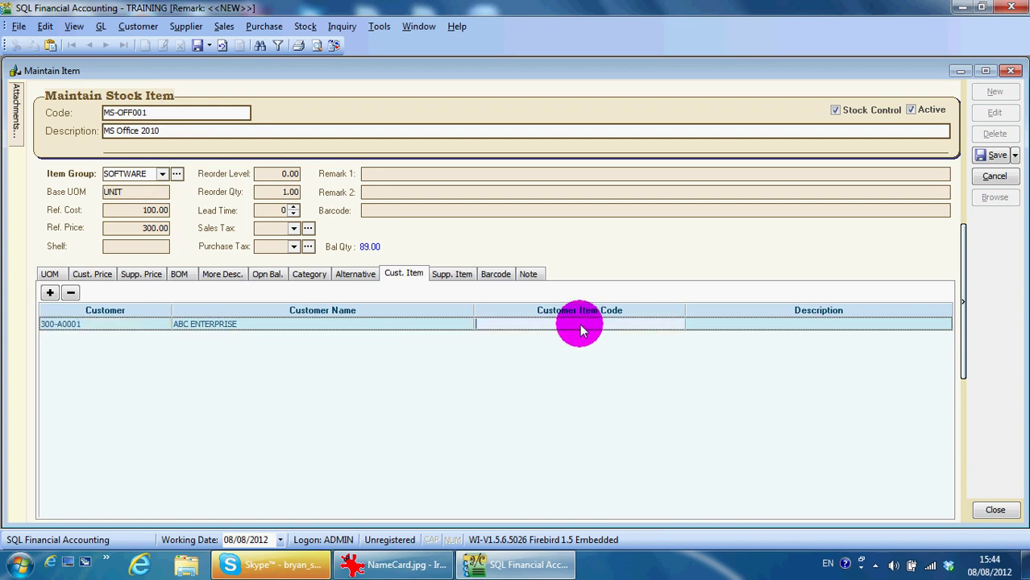
key(Caps_Lock)
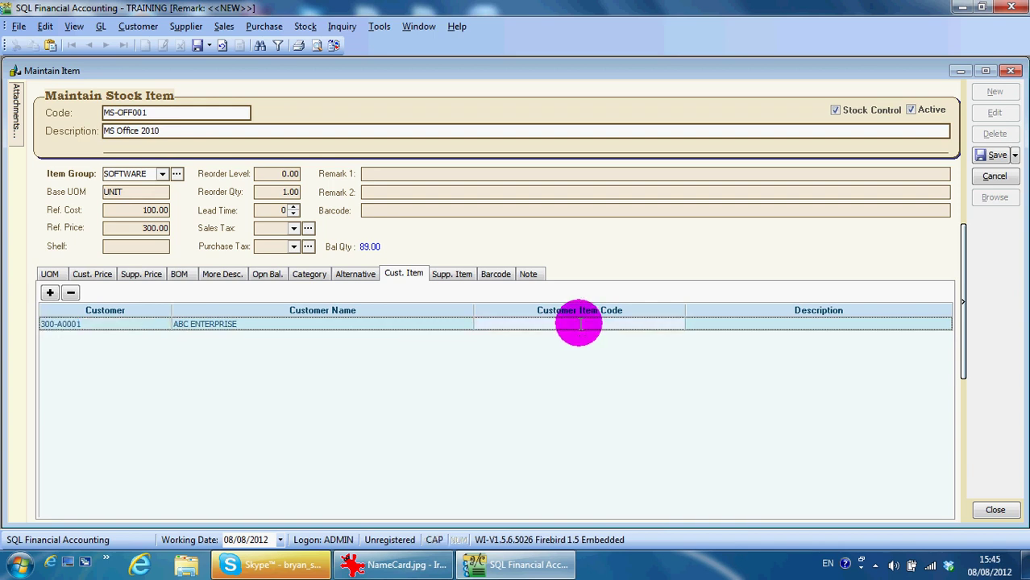
text(MS09-009)
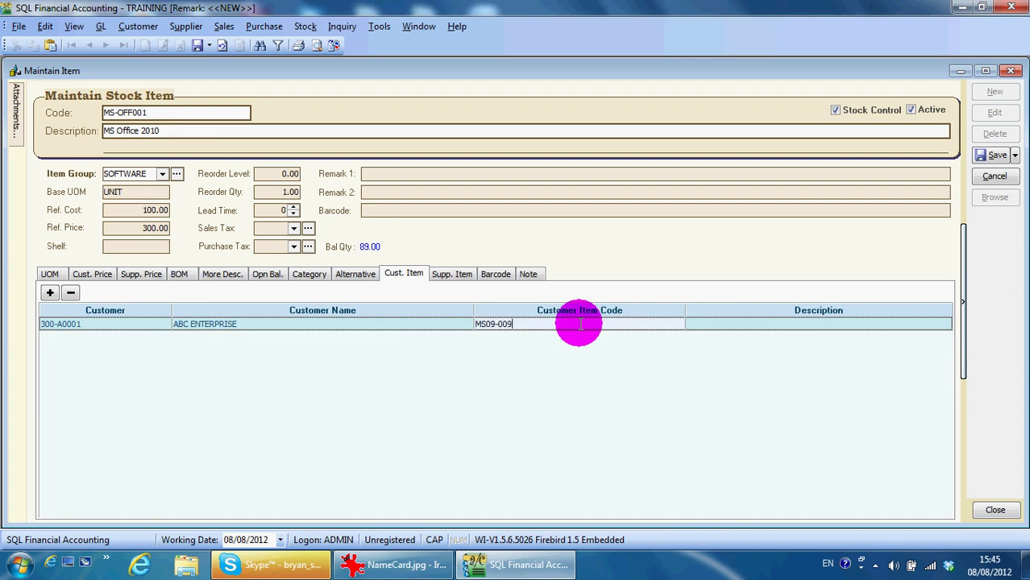
click(767, 326)
Set that row's description to 'Microsoft Office 2010' and check the entered values
click(207, 115)
triple_click(208, 133)
key(ctrl+c)
click(869, 323)
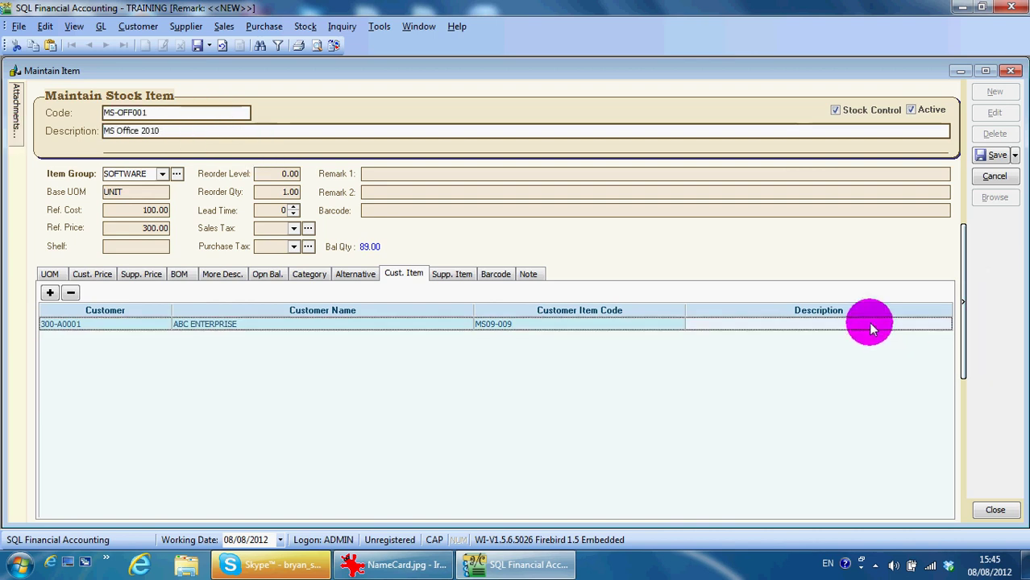
key(ctrl+v)
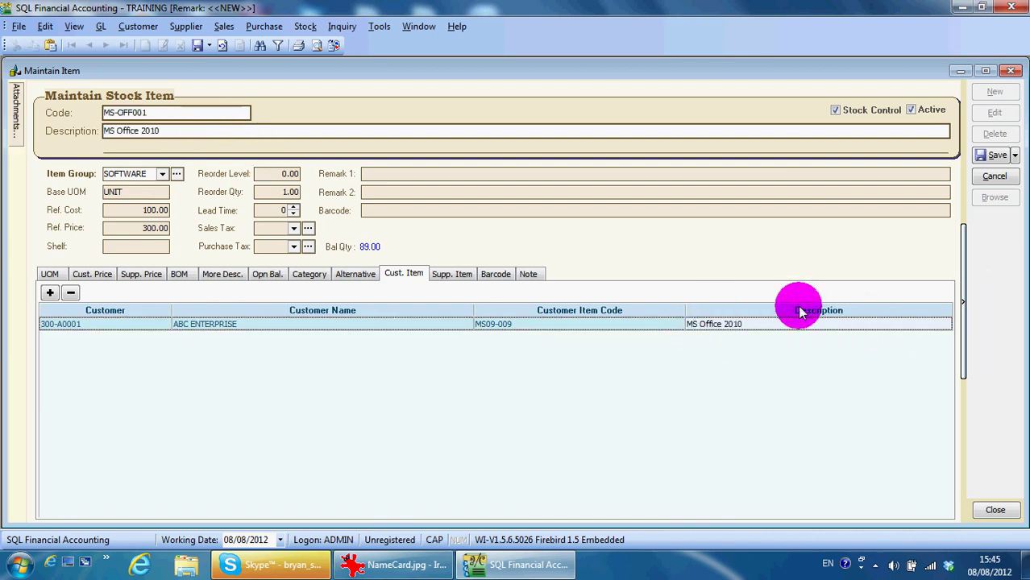
key(Caps_Lock)
text(icros)
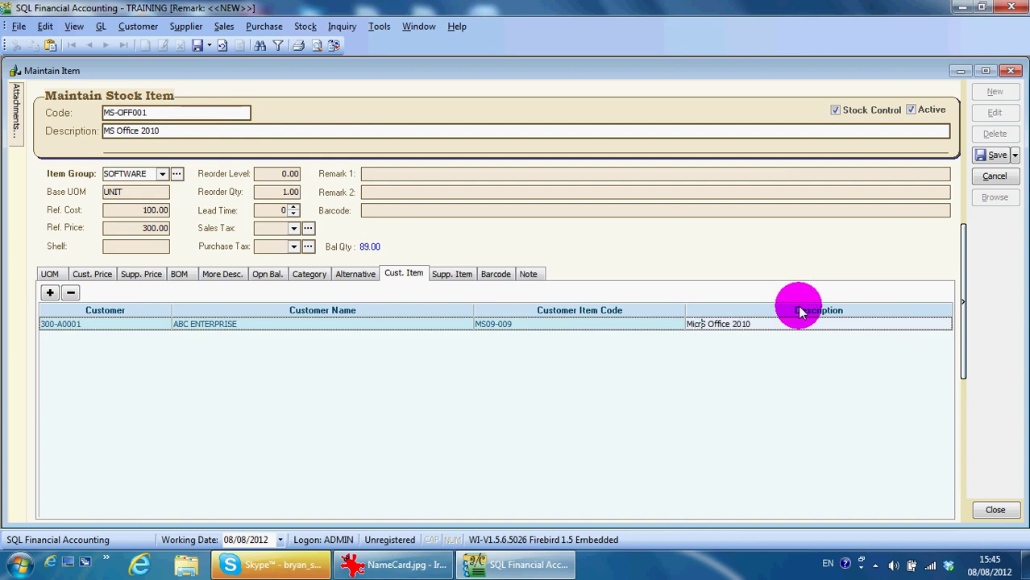
text(oft)
key(Delete)
click(609, 368)
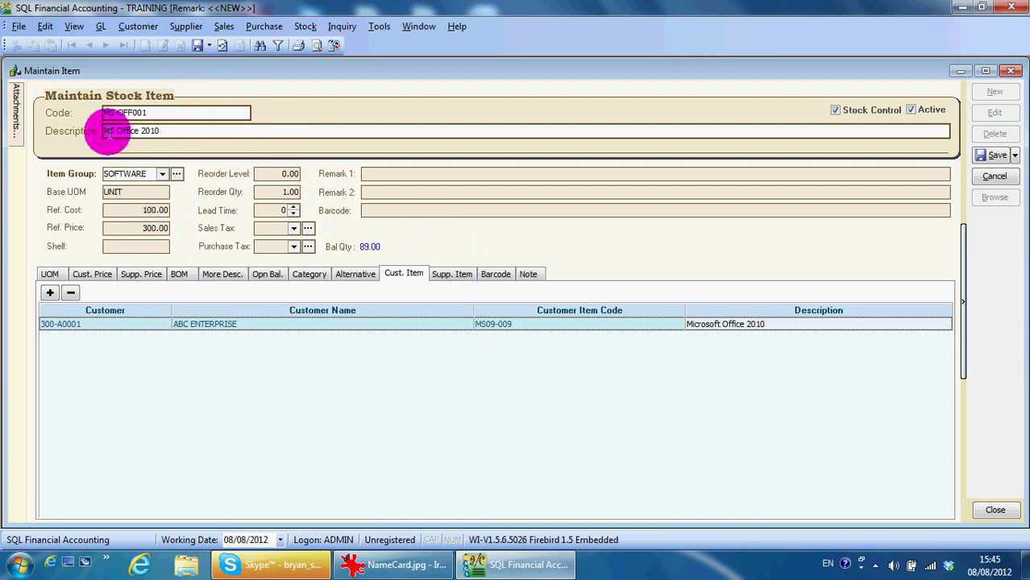
drag(142, 133, 161, 132)
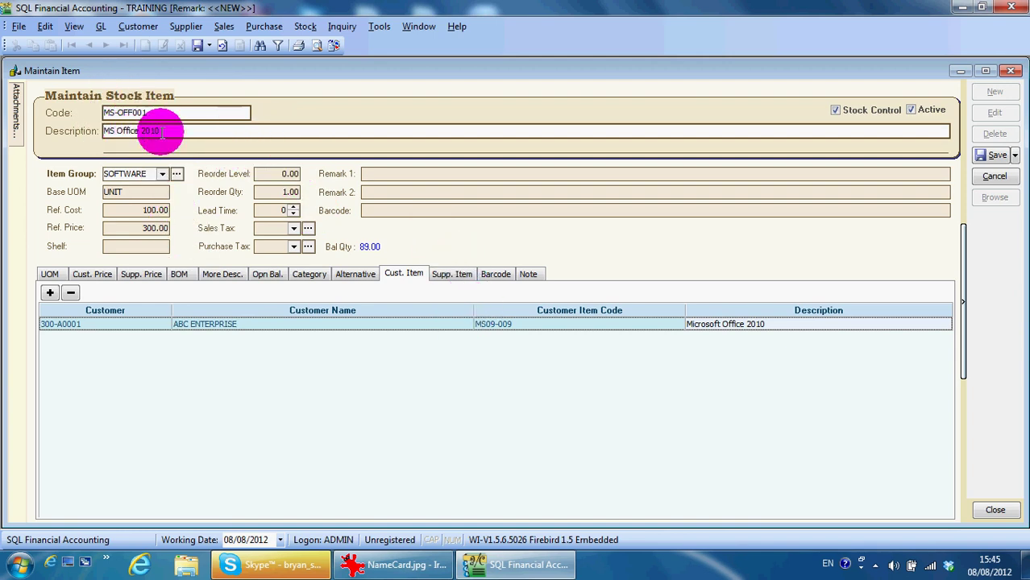
click(161, 132)
click(526, 332)
click(781, 325)
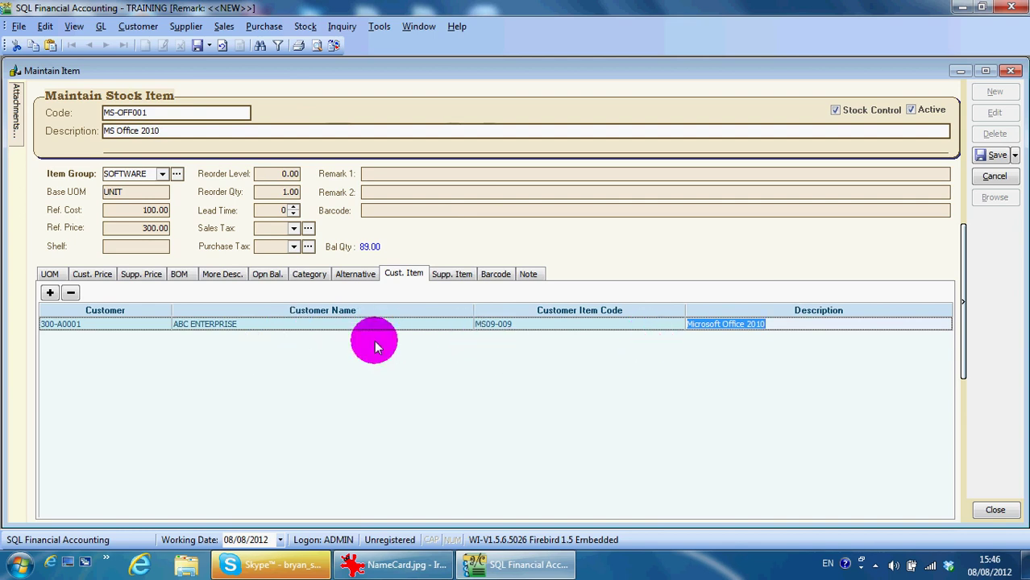
Look over MS-OFF001's supplier item codes and barcodes, ending on its Note page
click(443, 277)
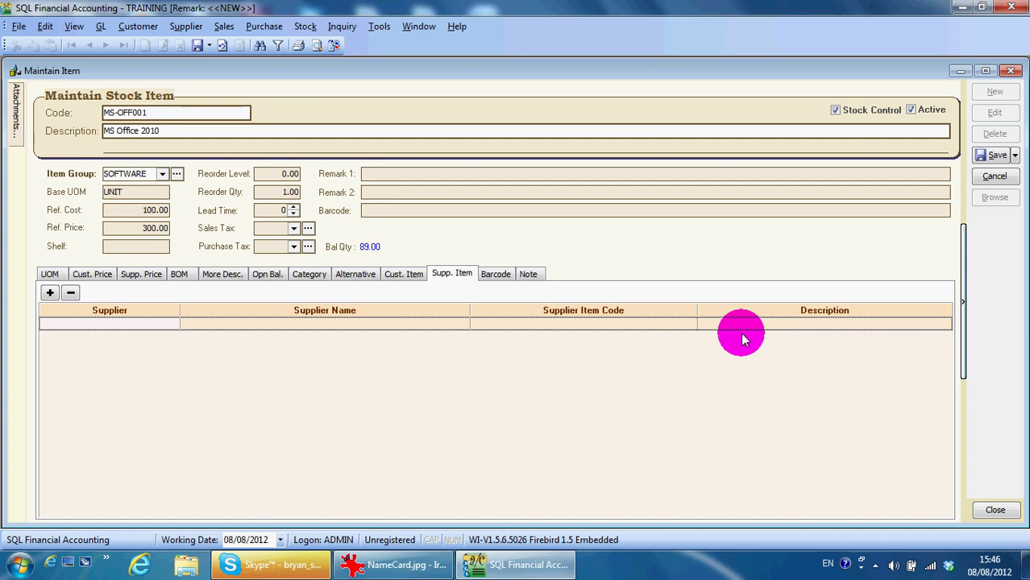
click(487, 276)
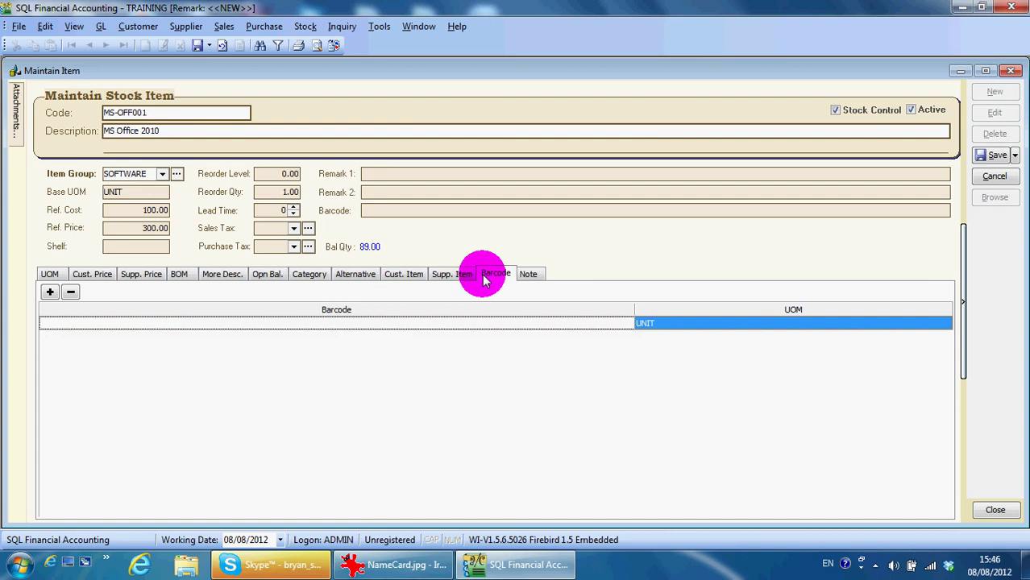
click(530, 275)
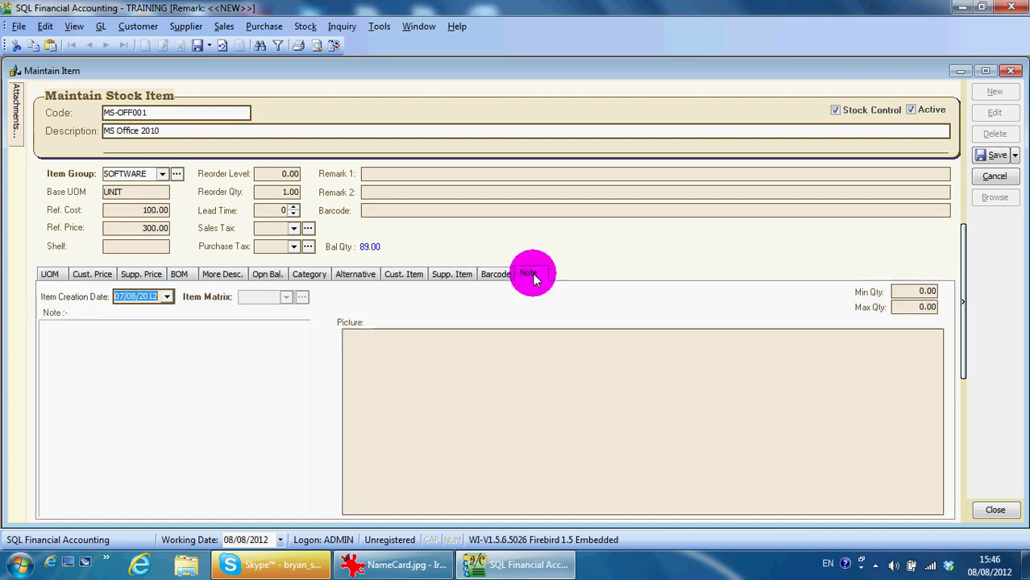
Start and cancel a picture load for MS-OFF001, check its UOM, then view its empty attachments list
right_click(488, 393)
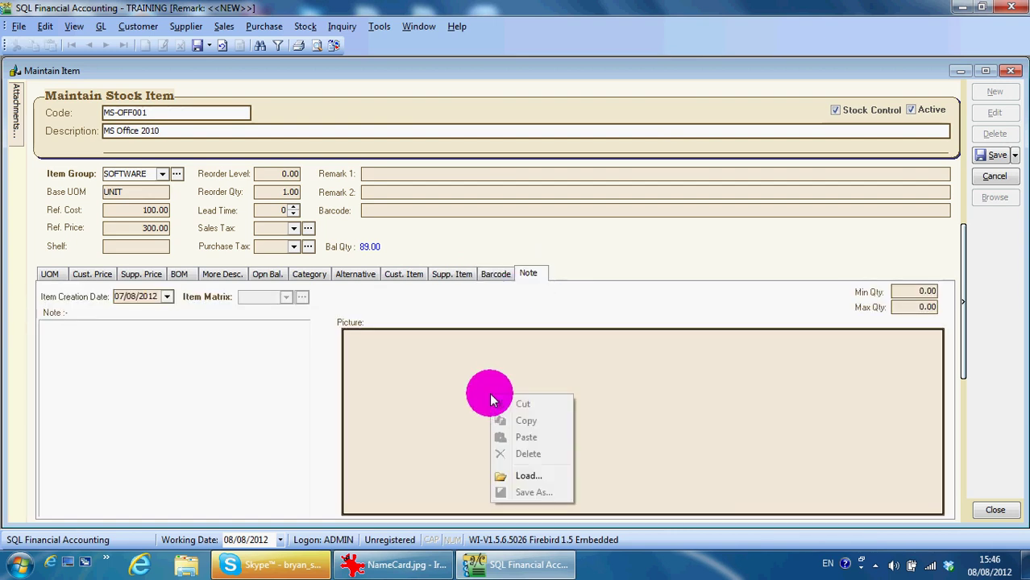
click(502, 475)
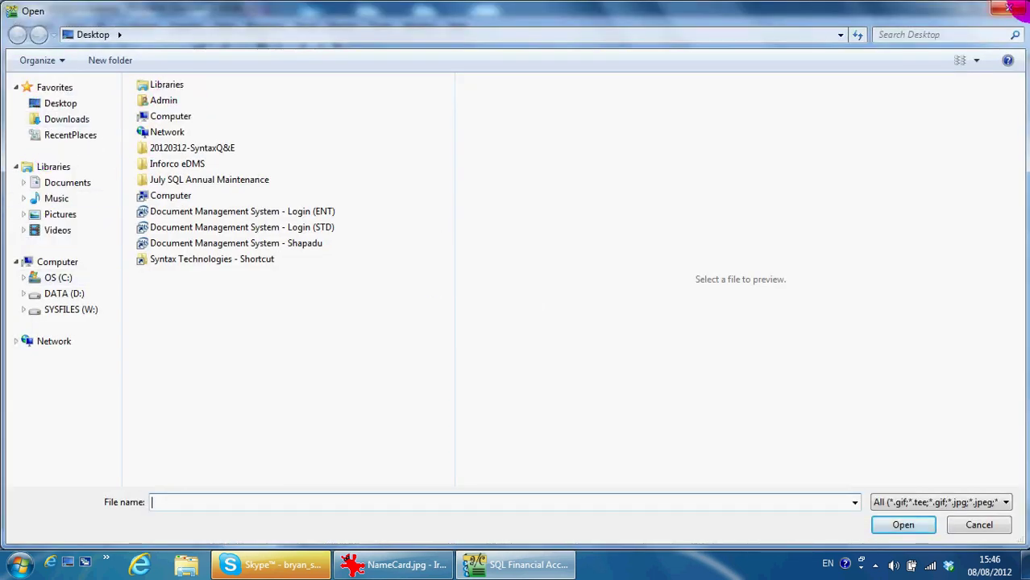
click(1008, 8)
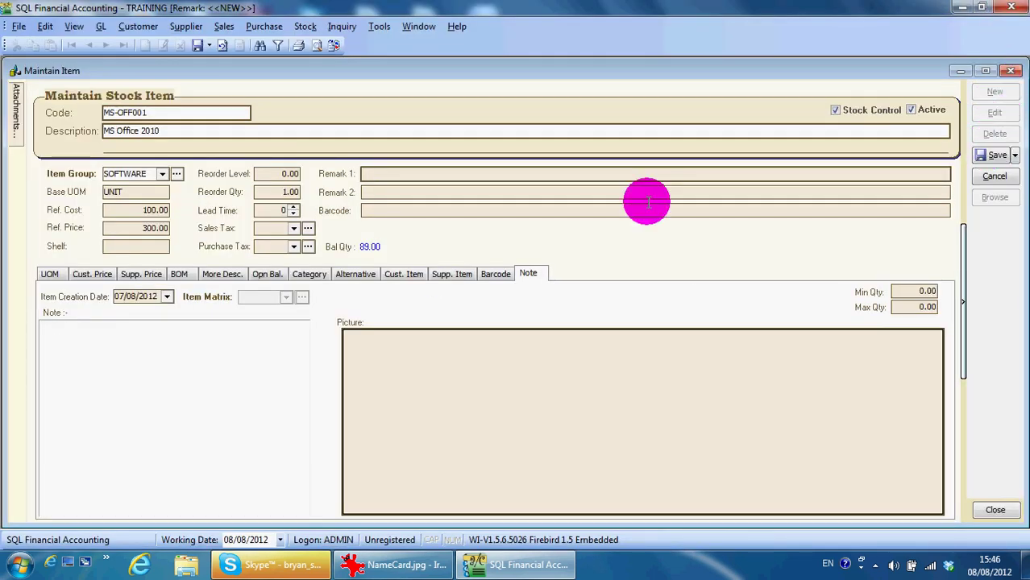
click(49, 273)
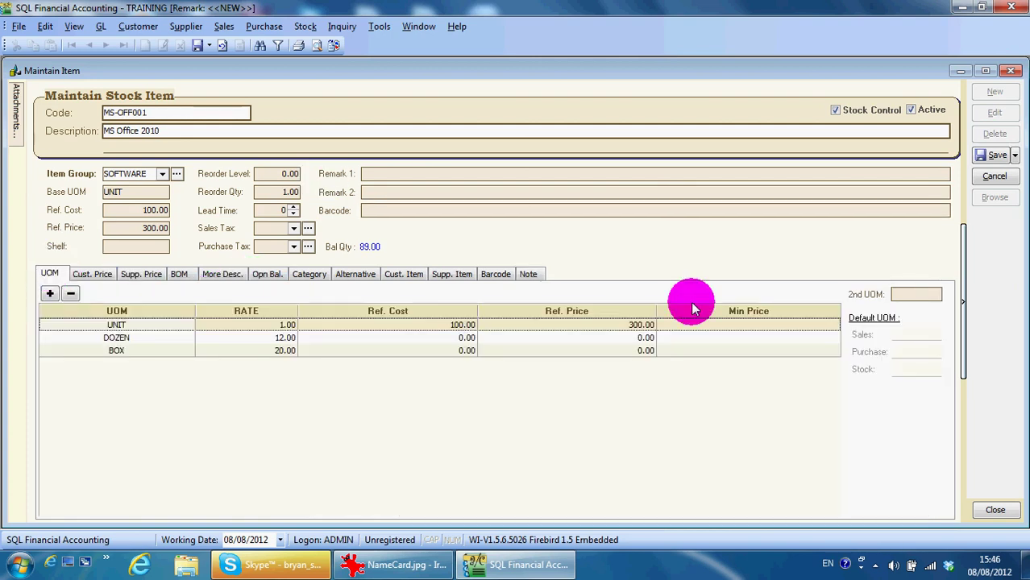
click(12, 111)
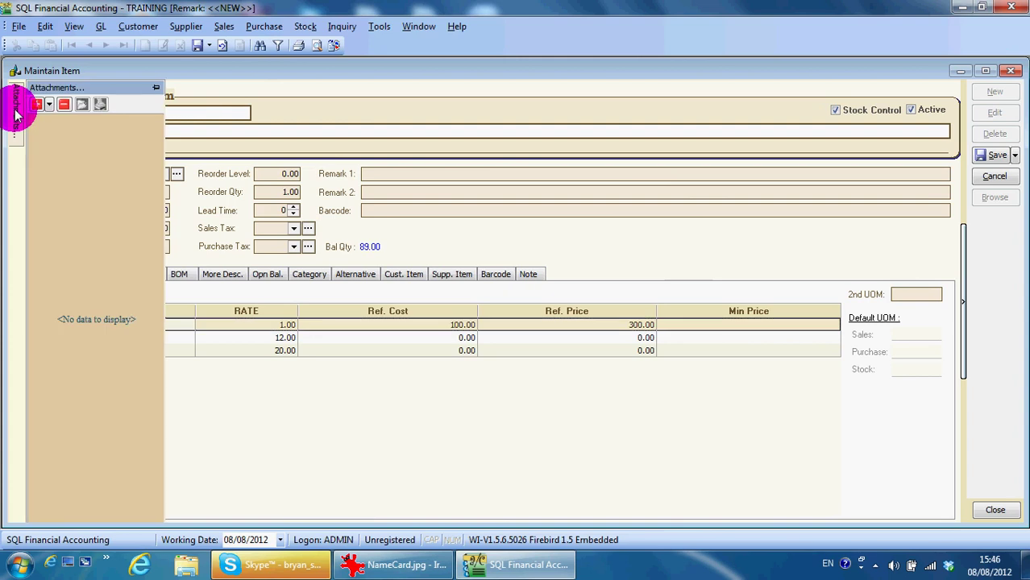